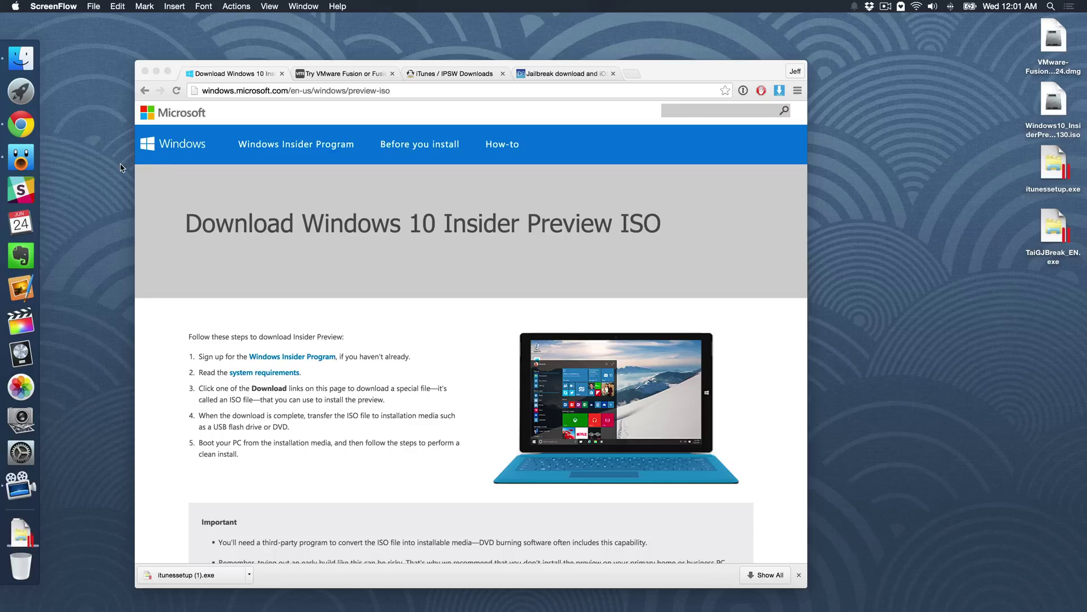
# Bring Chrome forward, scroll down to the Windows 10 download links table, then switch to the VMware Fusion trial page.
pyautogui.click(244, 76)
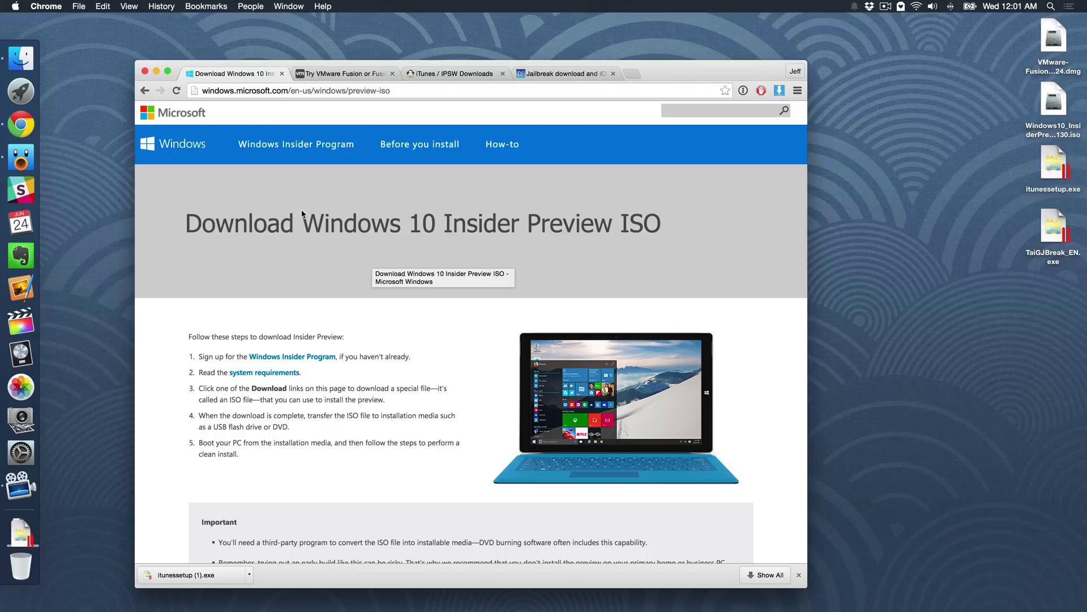
pyautogui.scroll(-10, 298, 237)
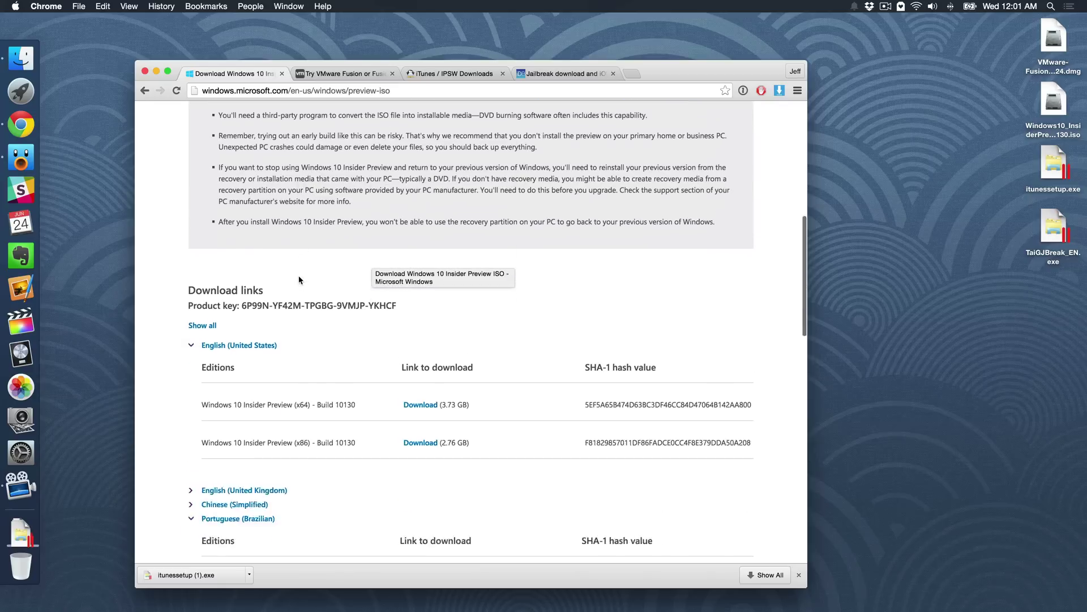
pyautogui.scroll(-3, 299, 280)
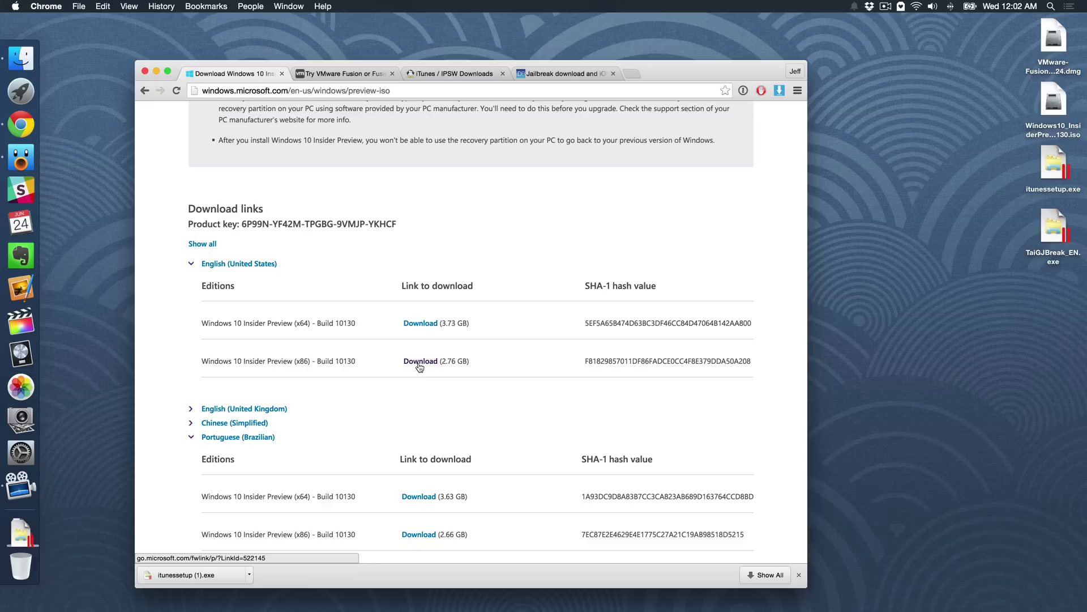
pyautogui.click(363, 73)
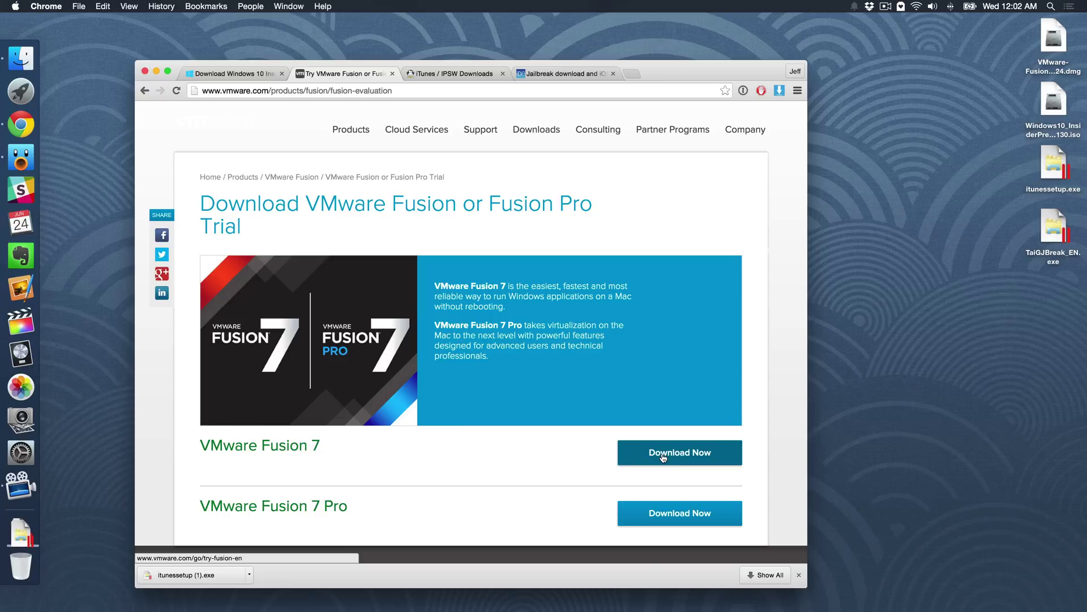
# Check the iTunes/IPSW and jailbreak pages, return to the Windows 10 links, and select all four desktop files.
pyautogui.click(443, 75)
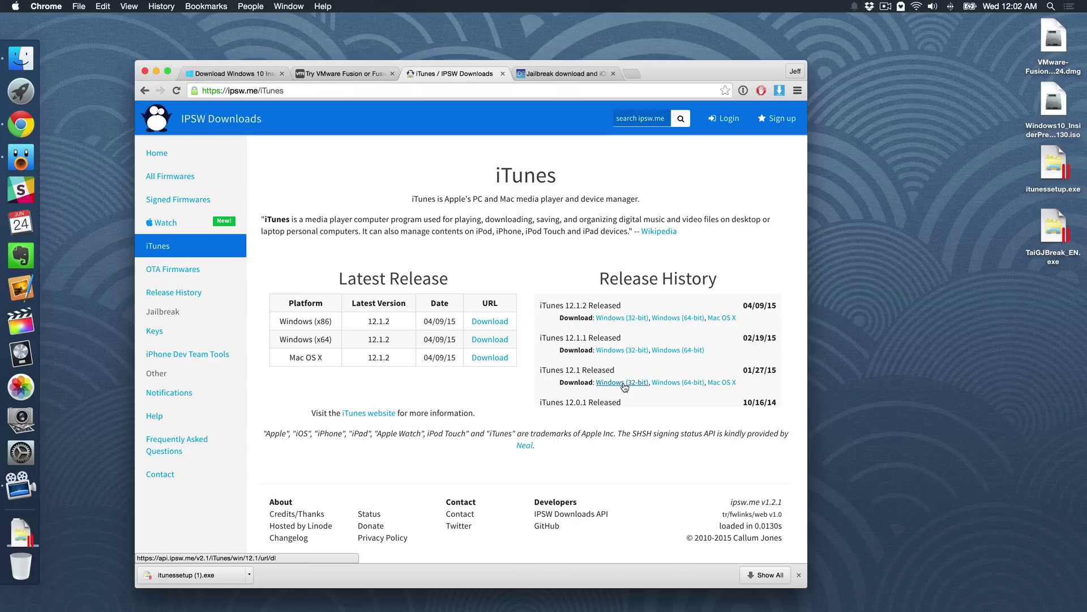
pyautogui.click(566, 76)
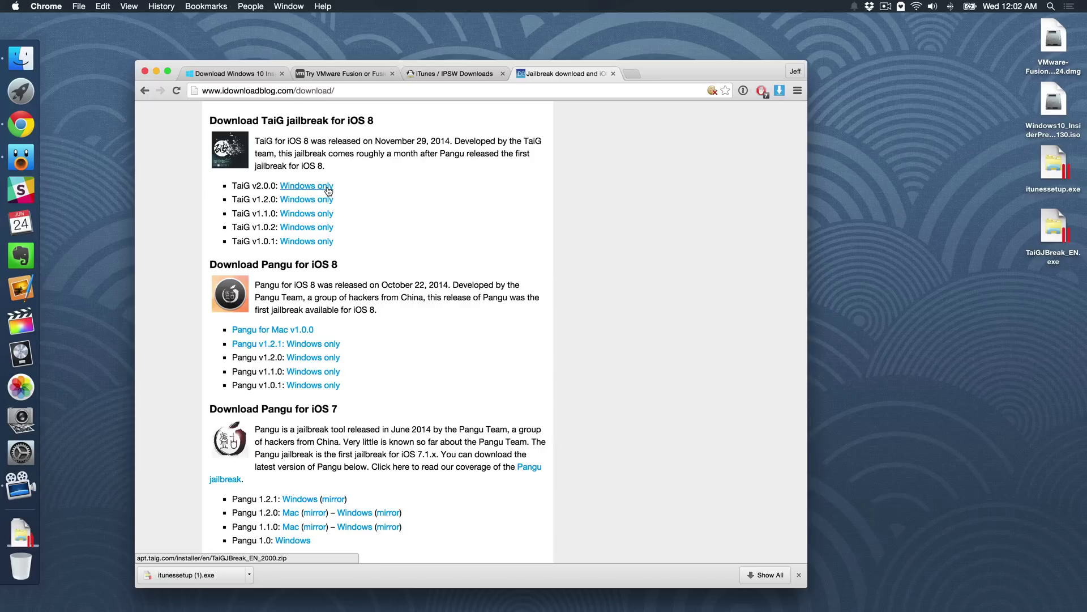
pyautogui.click(232, 74)
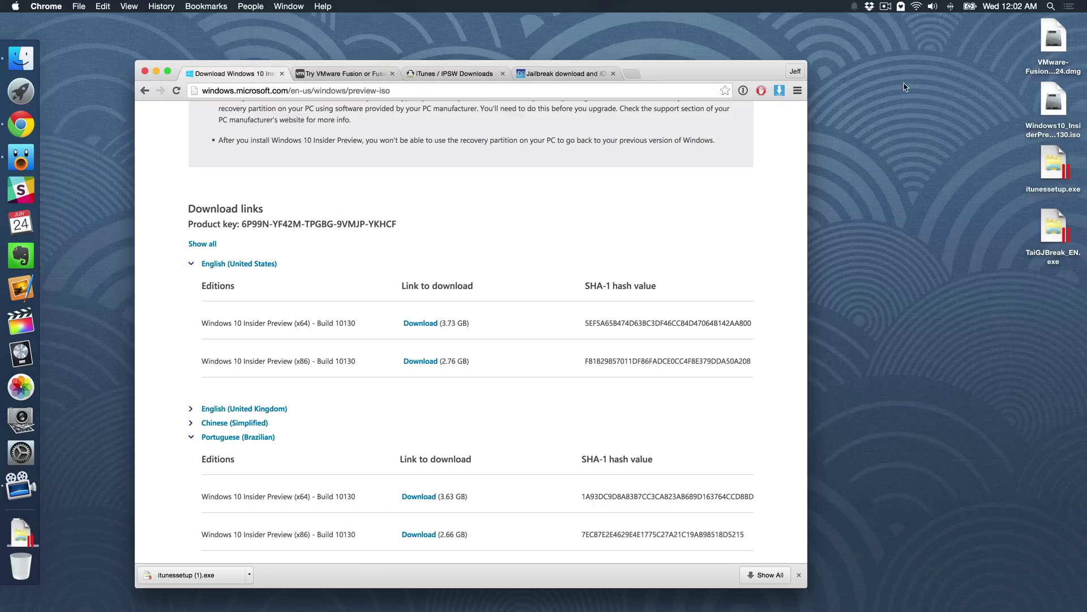
pyautogui.moveTo(984, 38); pyautogui.dragTo(1060, 300)
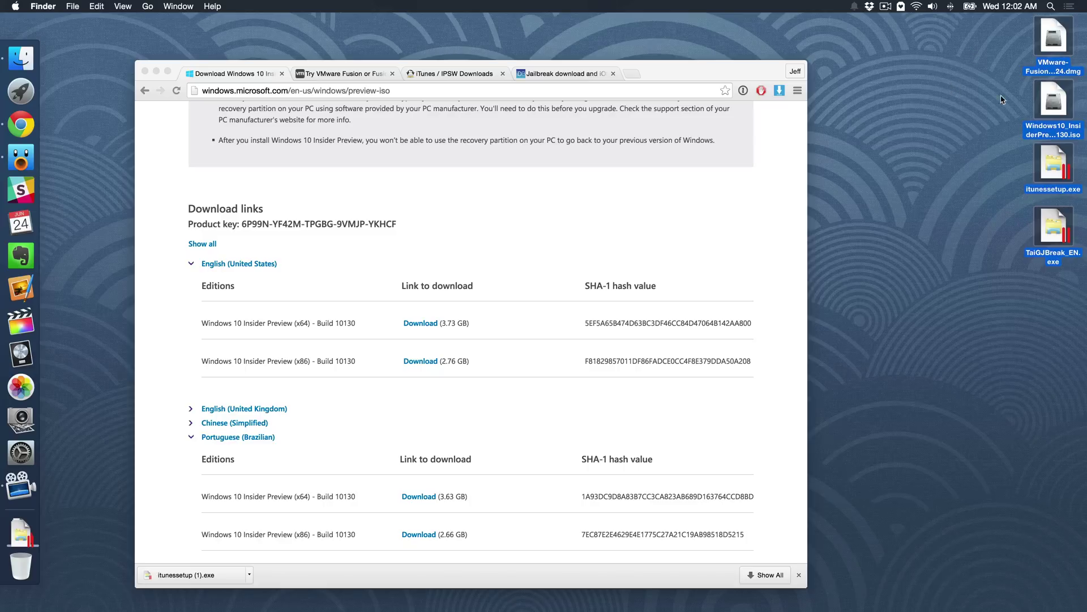
# Minimize Chrome and install VMware Fusion from its disk image, authorizing with the admin password.
pyautogui.click(156, 70)
pyautogui.click(422, 206)
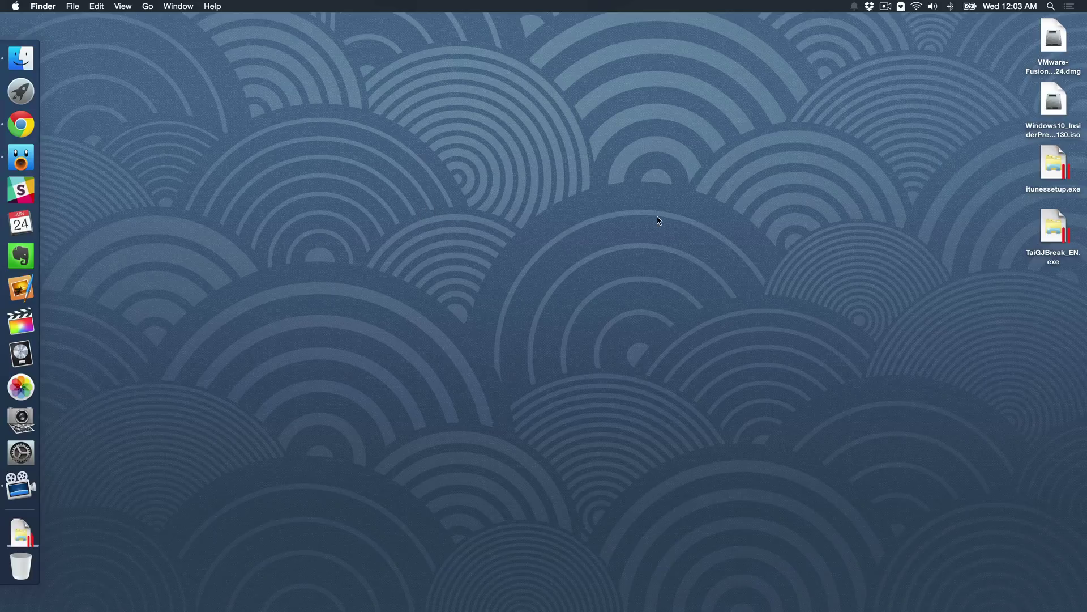
pyautogui.click(1063, 41)
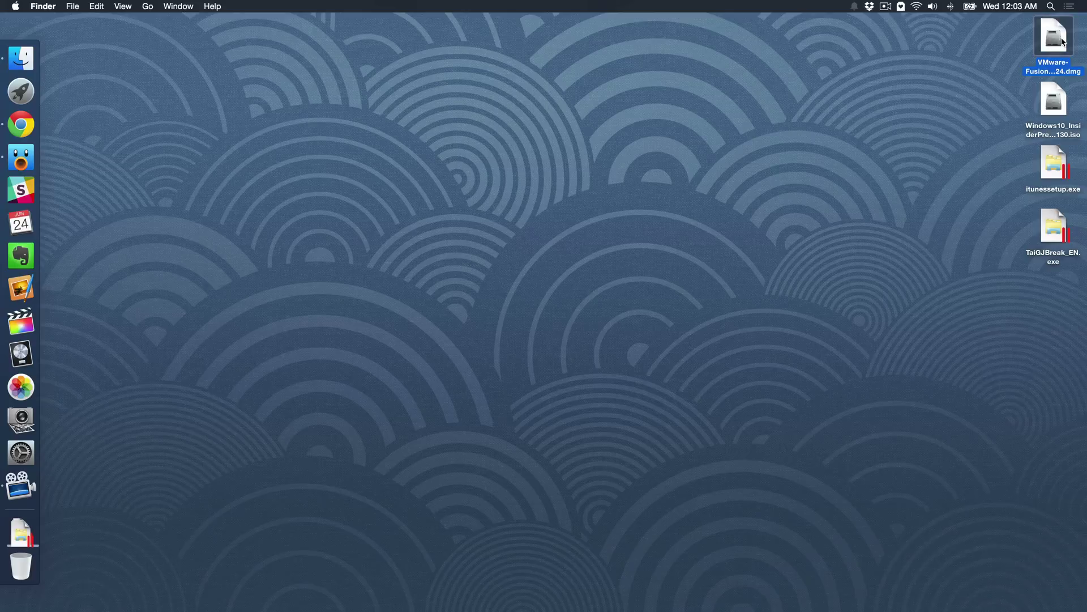
pyautogui.doubleClick(166, 149)
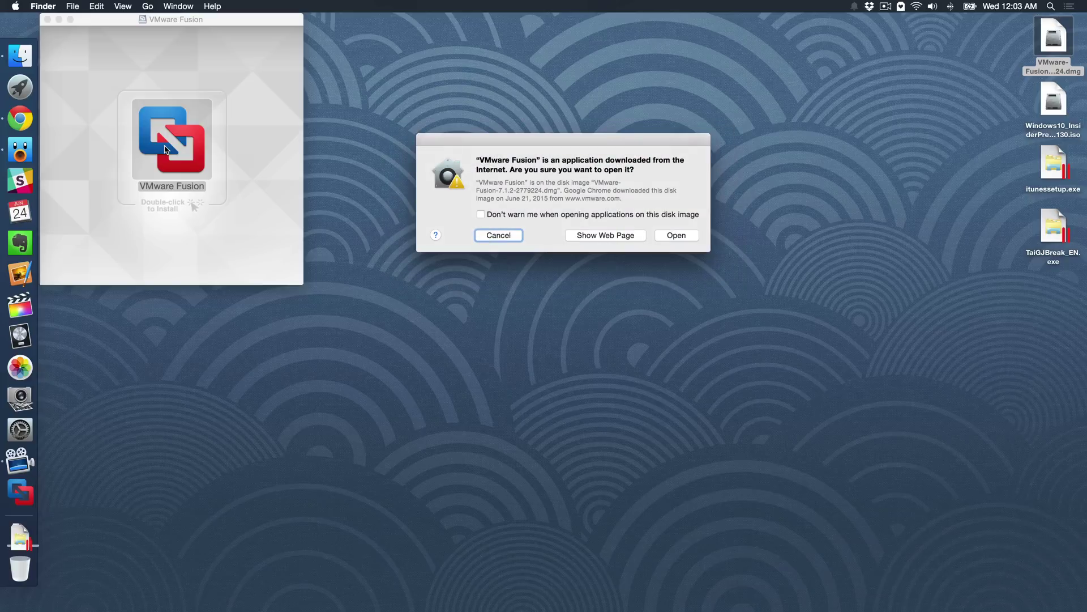
pyautogui.press('Return')
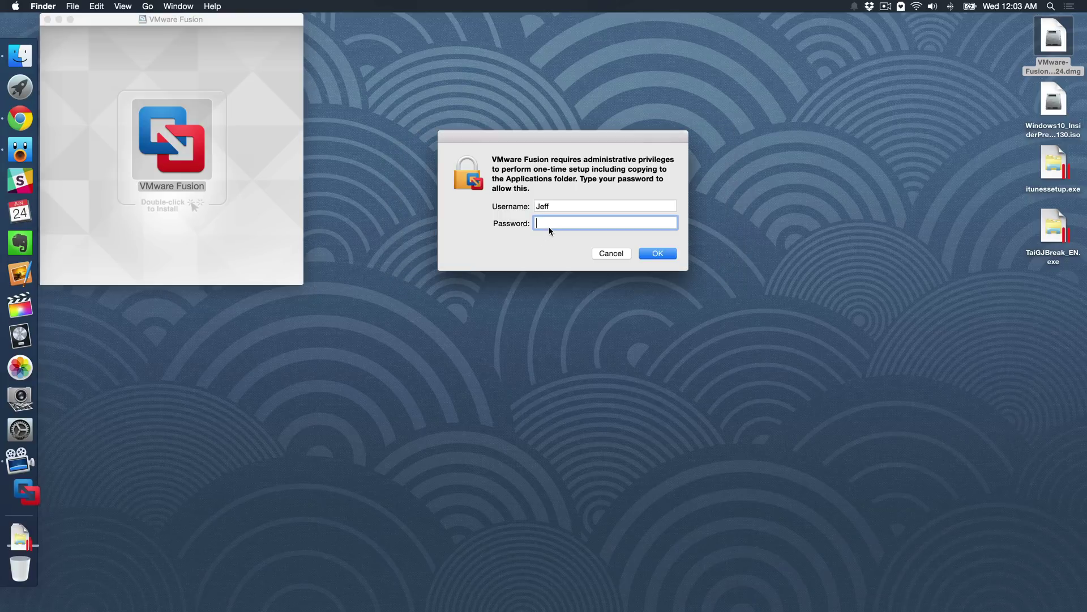
pyautogui.write('********')
pyautogui.press('Return')
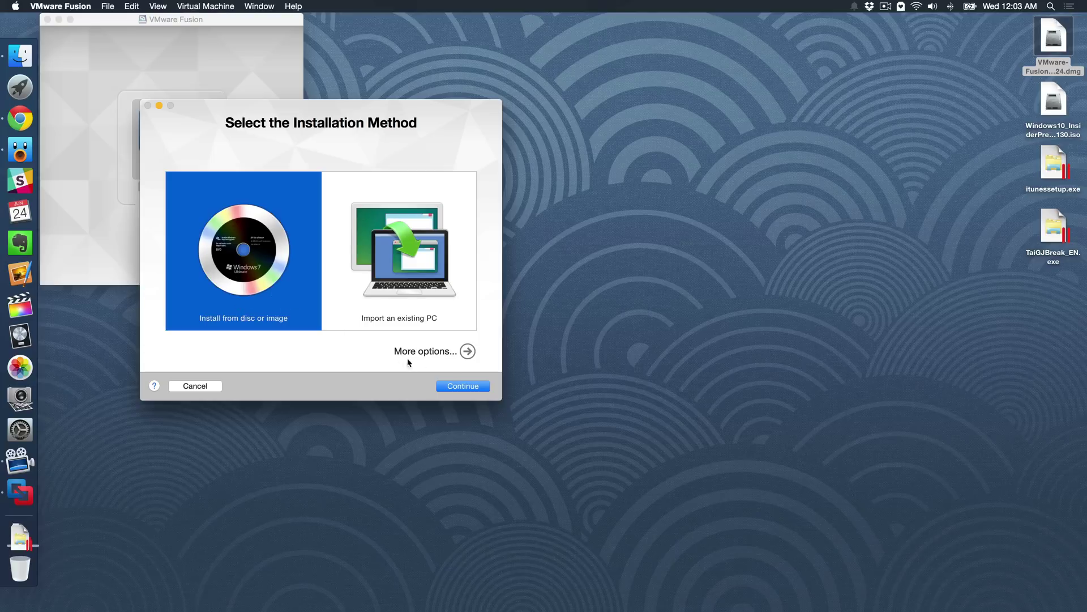
# Clear recent discs and choose the Windows10_InsiderPreview_x32_EN-US_10130.iso on the Desktop as the install image.
pyautogui.click(453, 386)
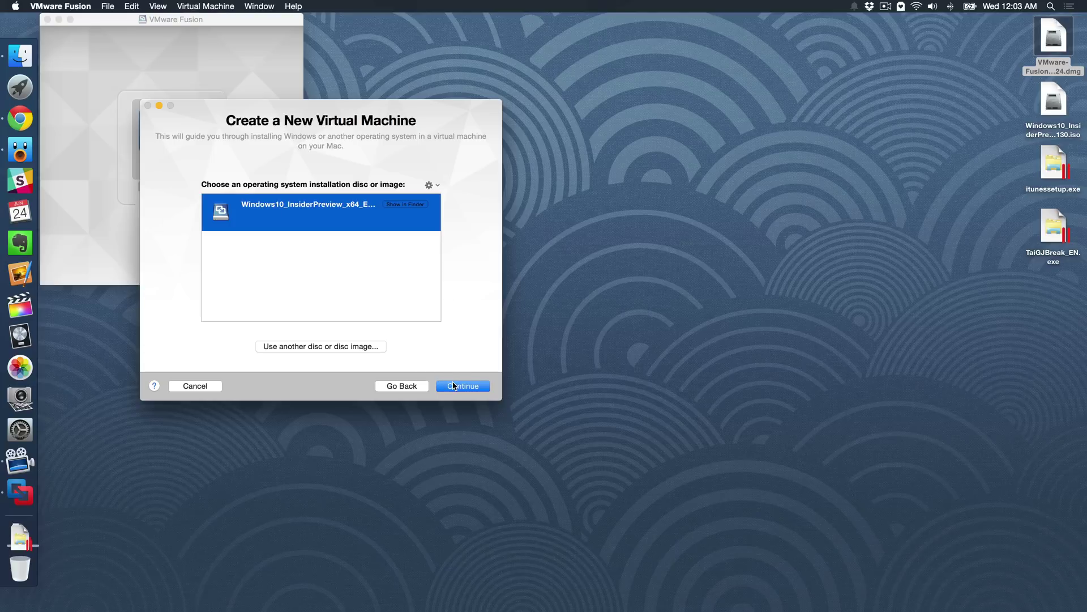
pyautogui.click(435, 186)
pyautogui.click(436, 199)
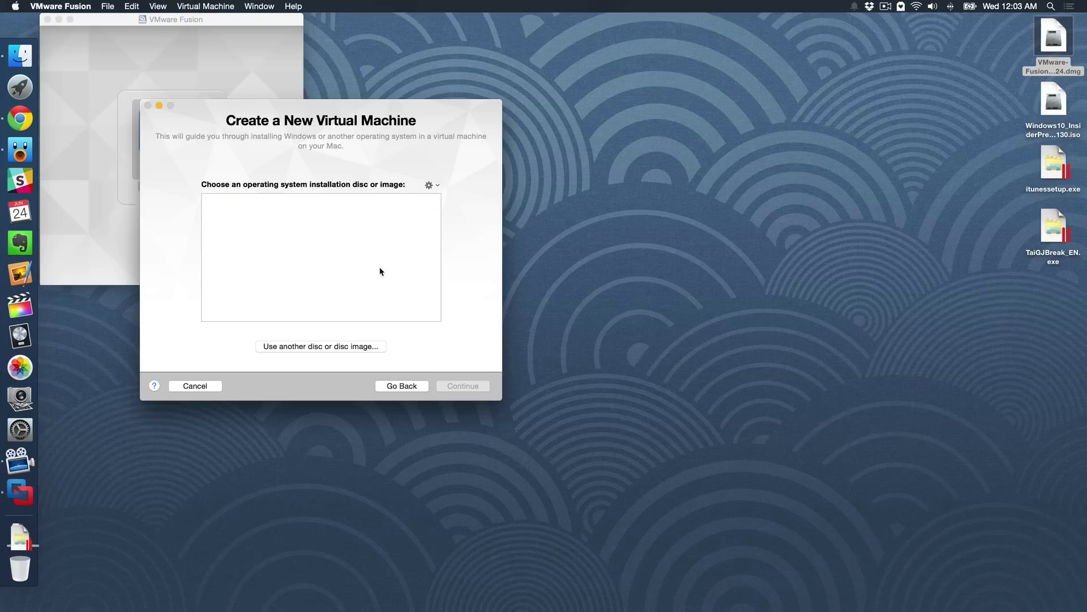
pyautogui.click(324, 350)
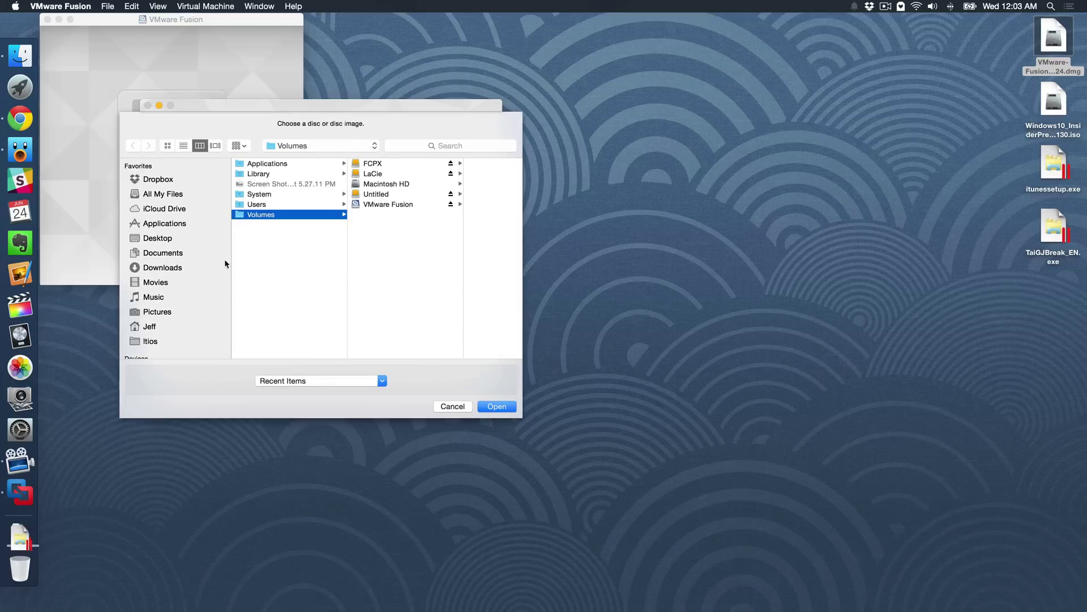
pyautogui.click(153, 239)
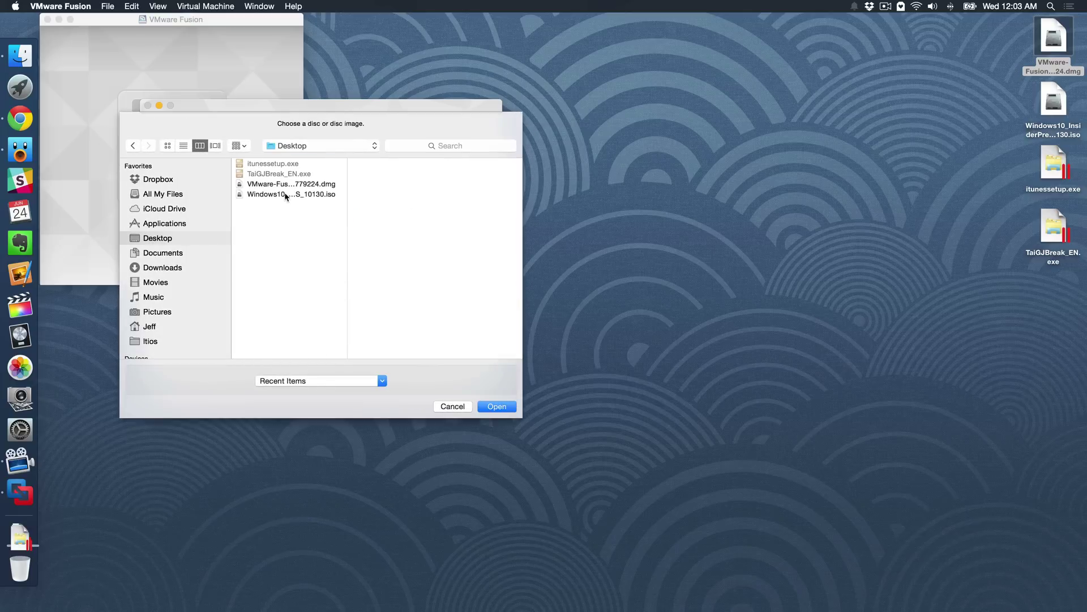
pyautogui.click(287, 194)
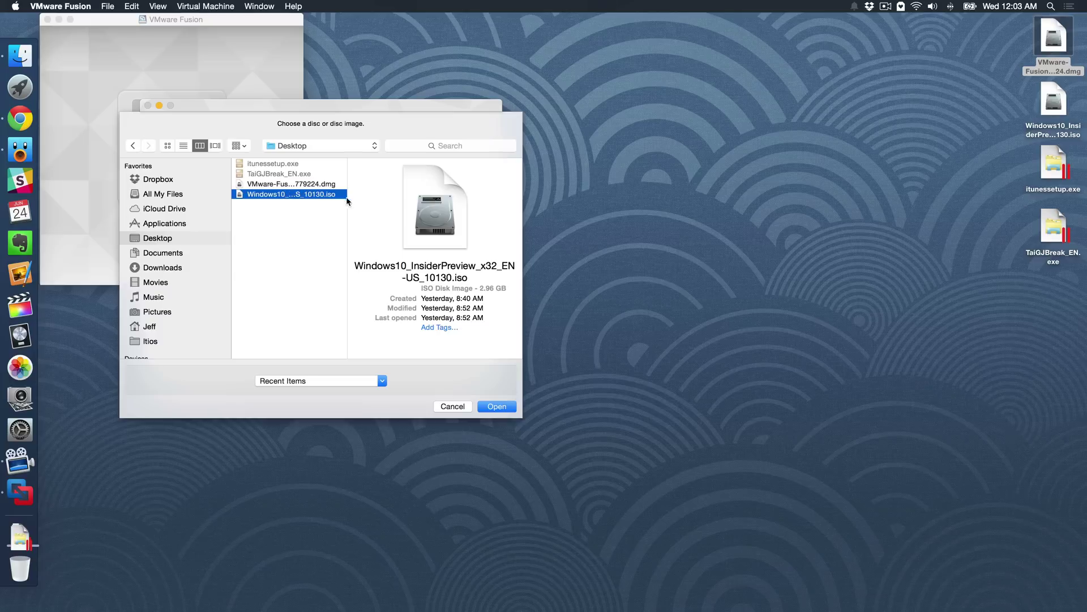
pyautogui.click(496, 407)
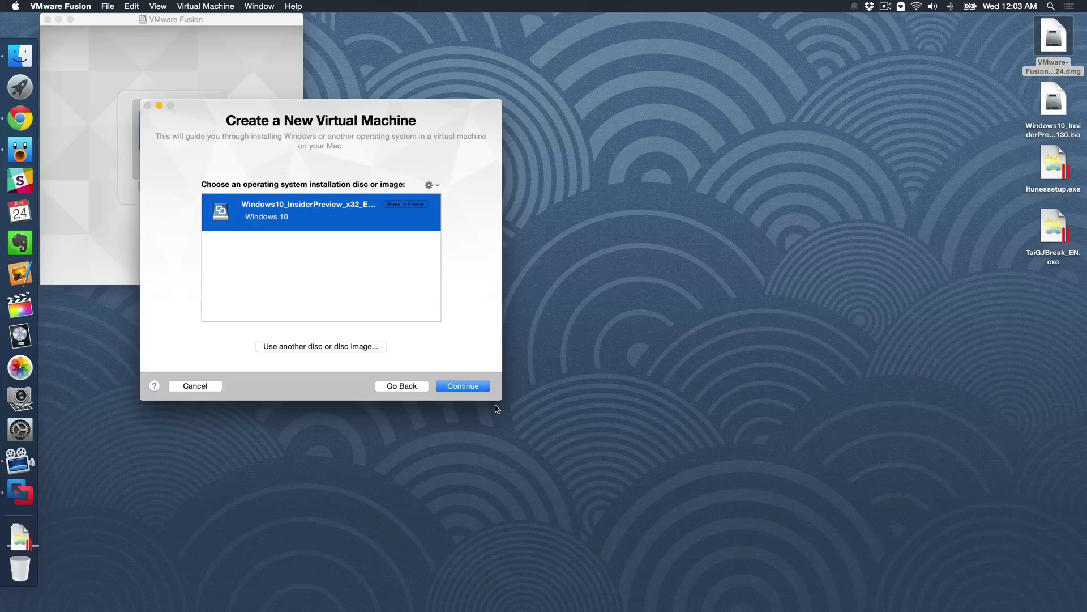
# Skip the Easy Install product key and choose More Isolated integration.
pyautogui.click(474, 387)
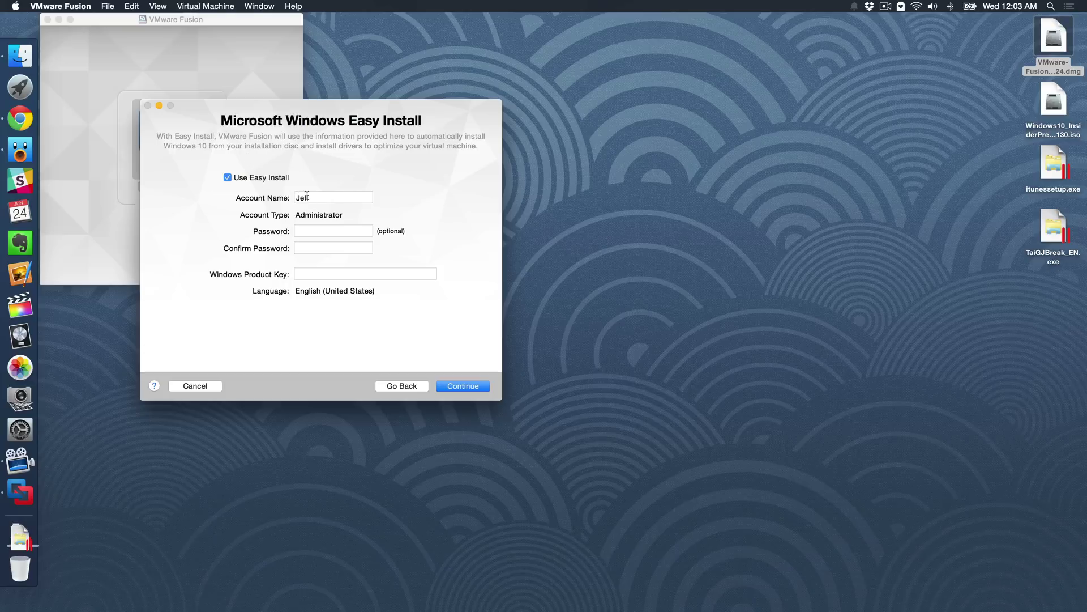
pyautogui.click(462, 391)
pyautogui.click(387, 183)
pyautogui.click(387, 251)
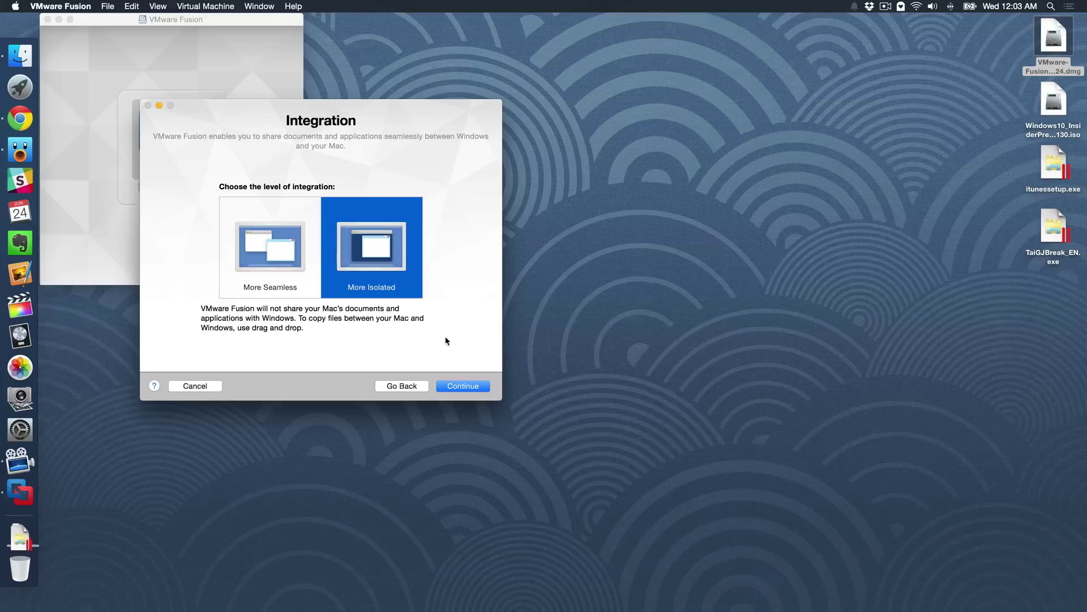
# Save the new virtual machine as Windows 10, choosing to customize its settings.
pyautogui.click(463, 386)
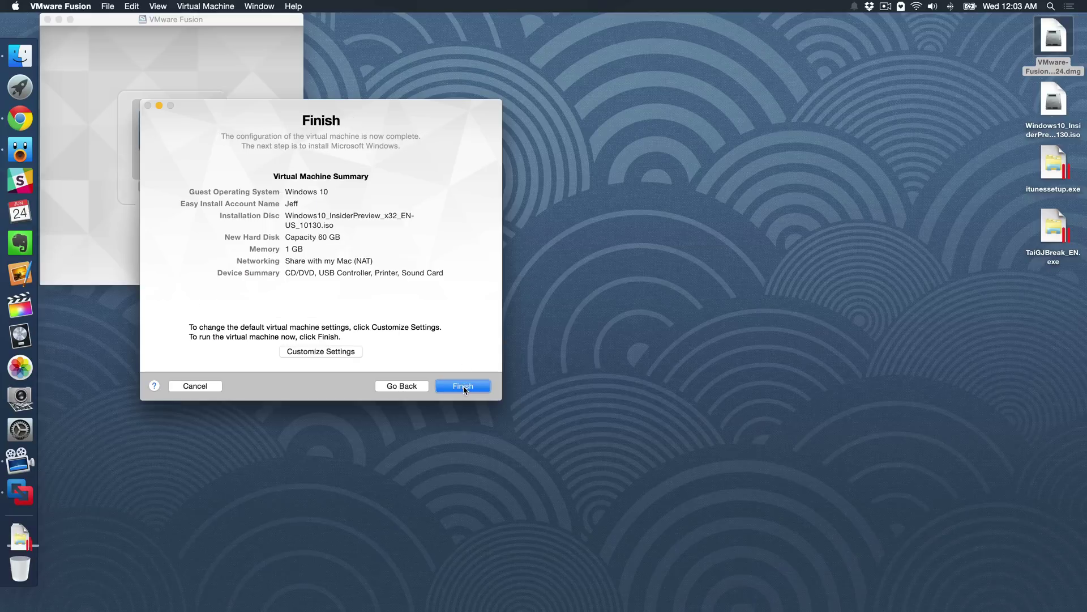
pyautogui.click(341, 351)
pyautogui.click(428, 242)
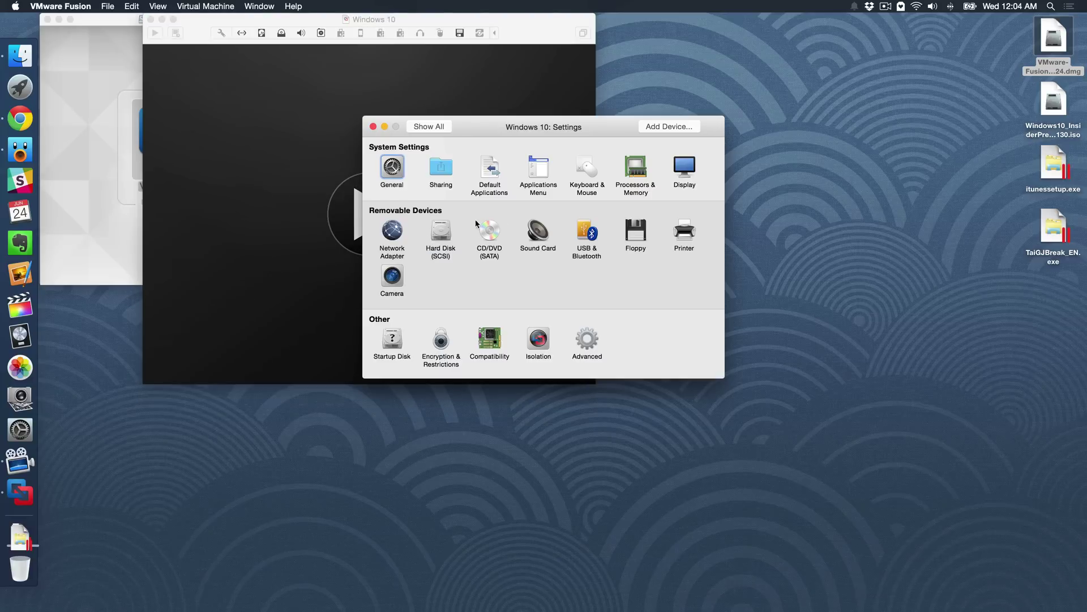
# Give the virtual machine 2 processor cores and close Settings.
pyautogui.click(641, 169)
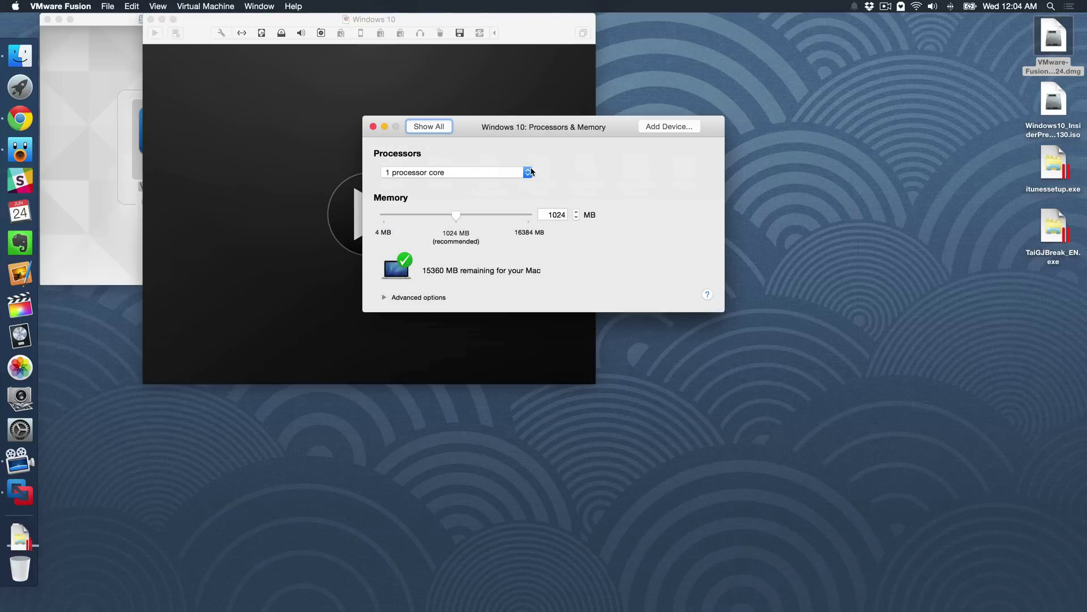
pyautogui.click(529, 173)
pyautogui.click(500, 184)
pyautogui.click(430, 130)
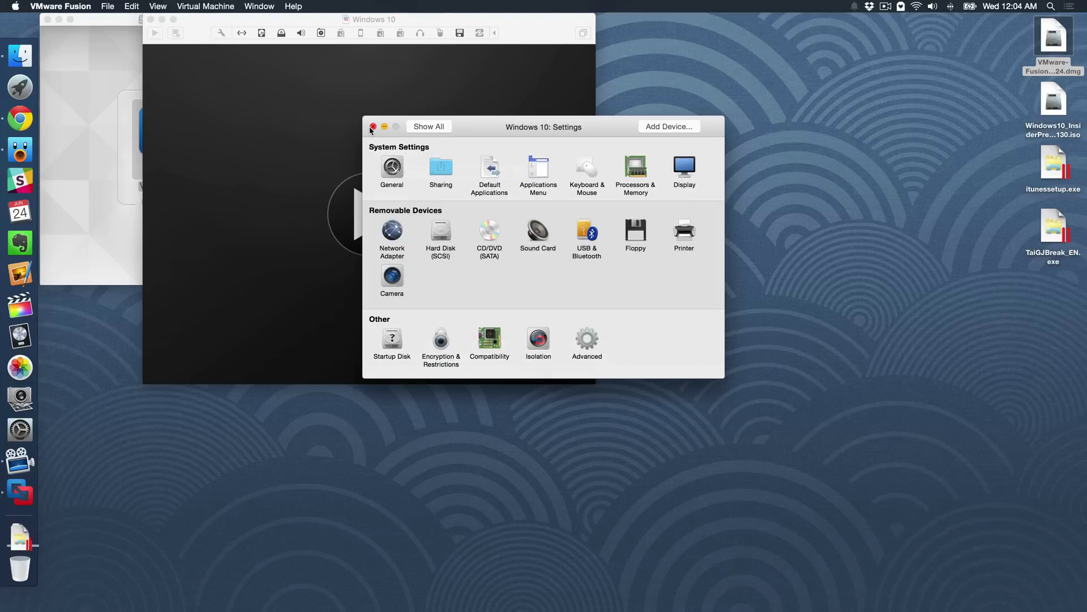
pyautogui.click(374, 126)
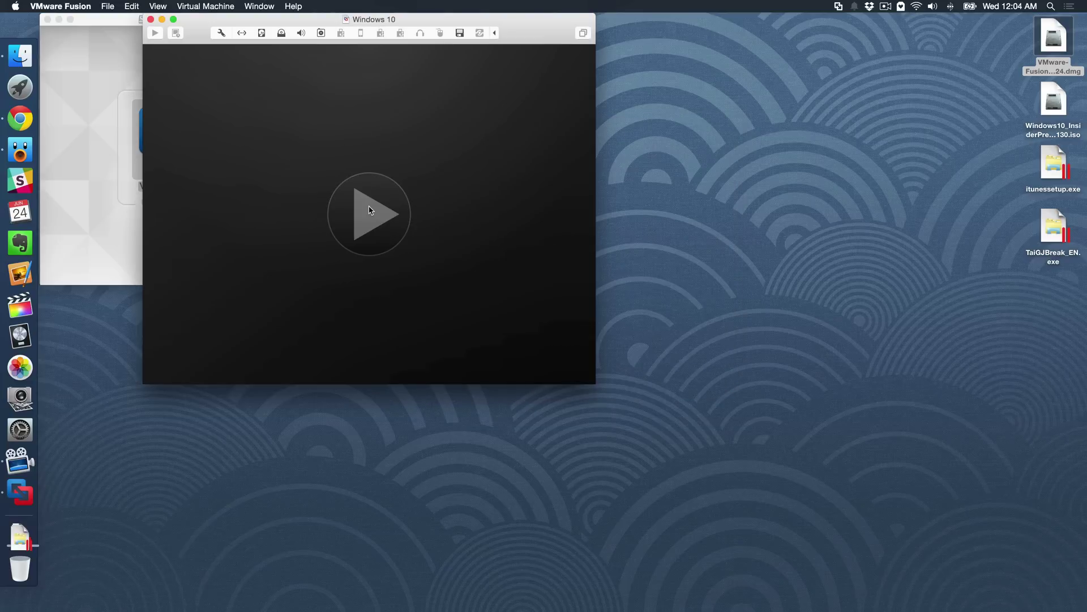
# Start the Windows 10 virtual machine and close the library window.
pyautogui.click(369, 210)
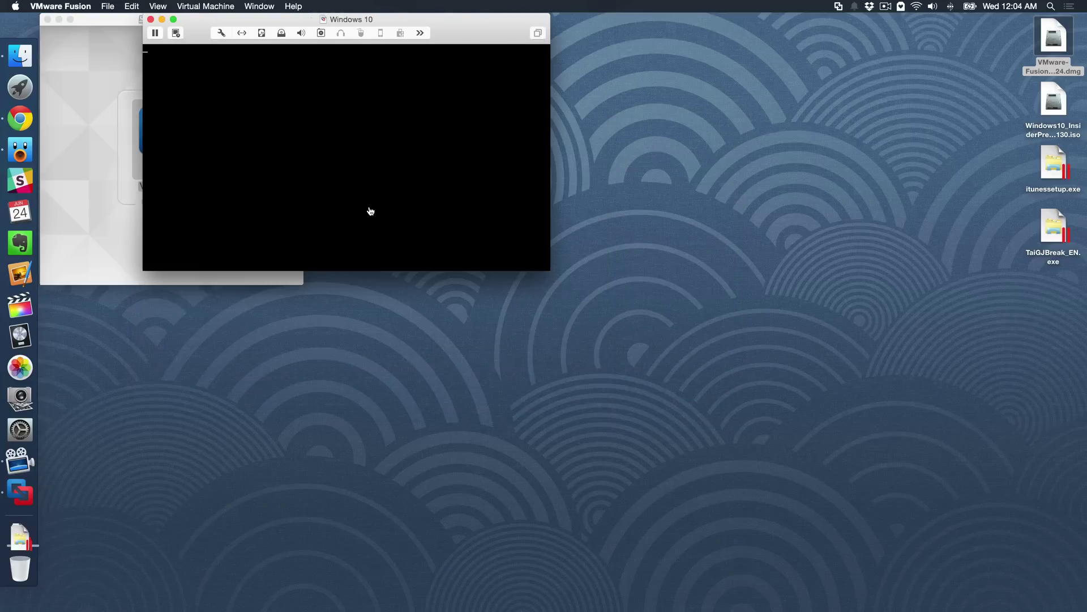
pyautogui.click(48, 19)
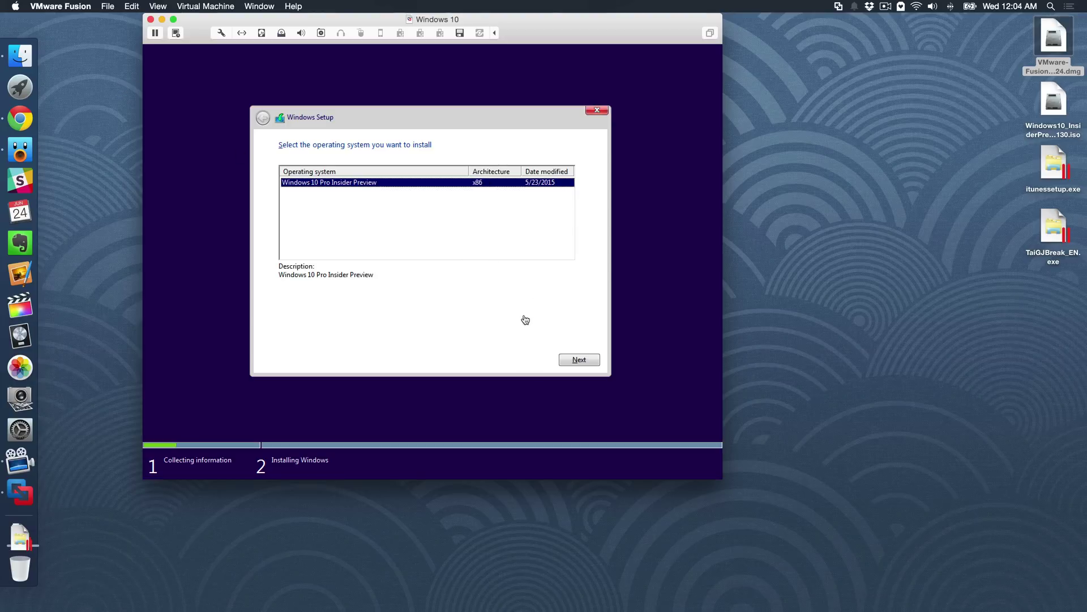
# Choose Windows 10 Pro Insider Preview in Setup and let the installation run.
pyautogui.click(576, 365)
pyautogui.click(585, 359)
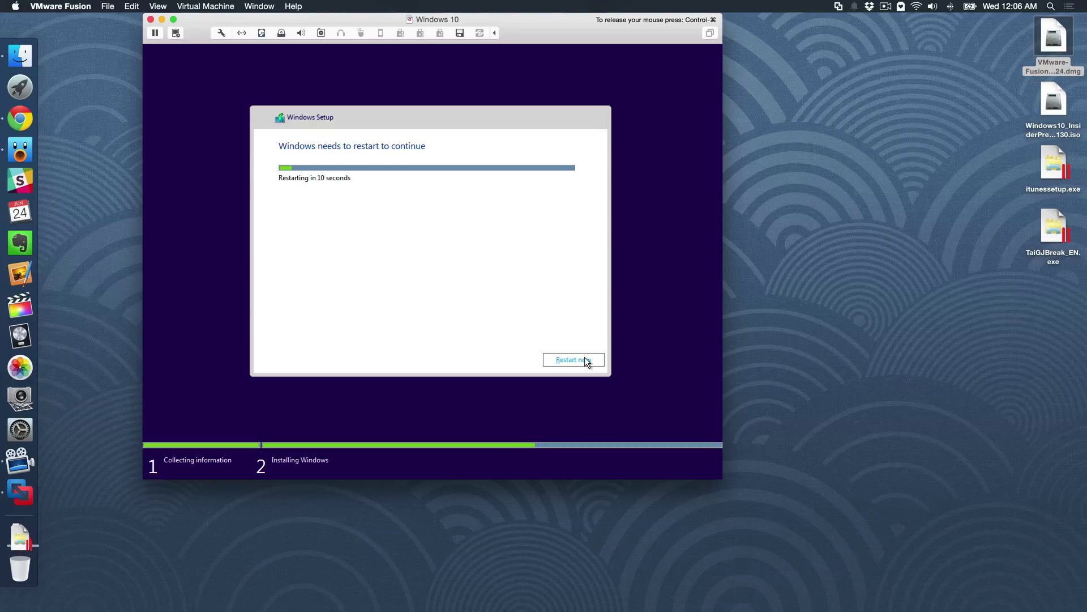
# Restart Windows immediately from the Setup dialog.
pyautogui.click(585, 361)
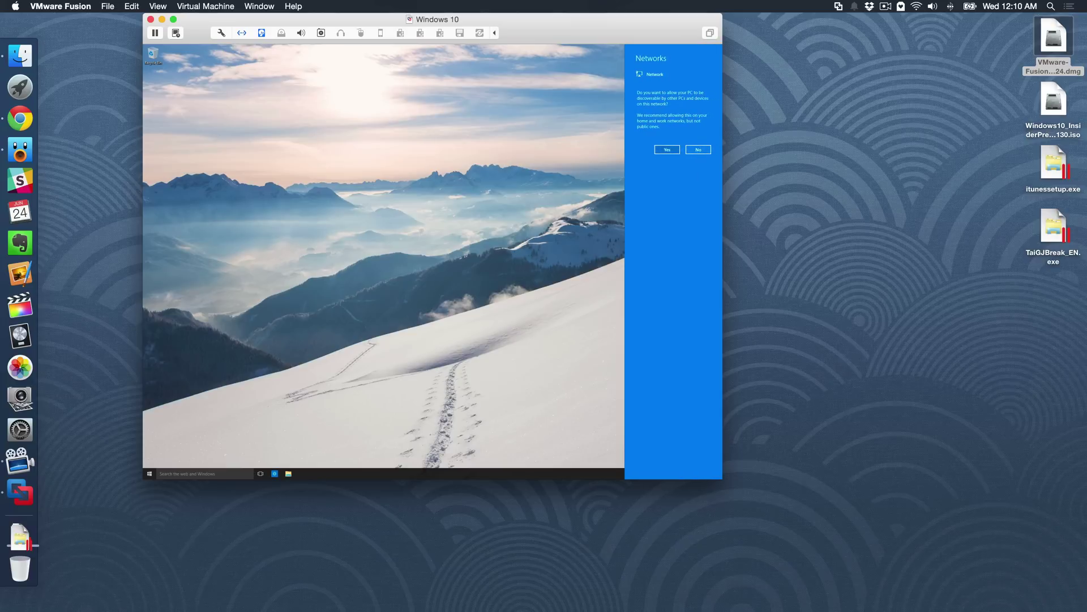
# Make the PC discoverable on the network and accept the VMware Tools log-off.
pyautogui.click(656, 149)
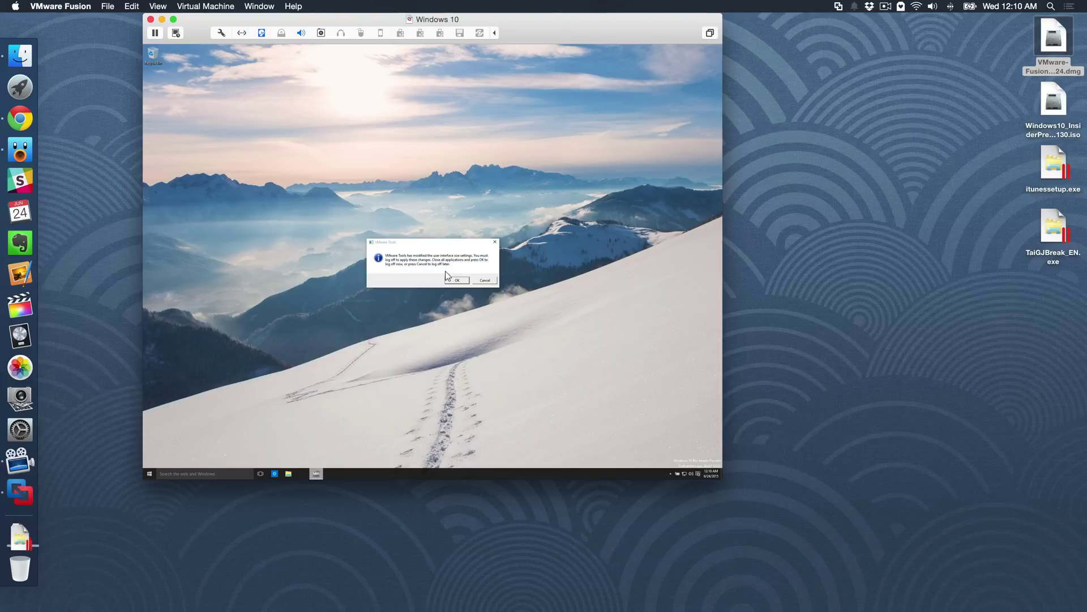
pyautogui.click(452, 272)
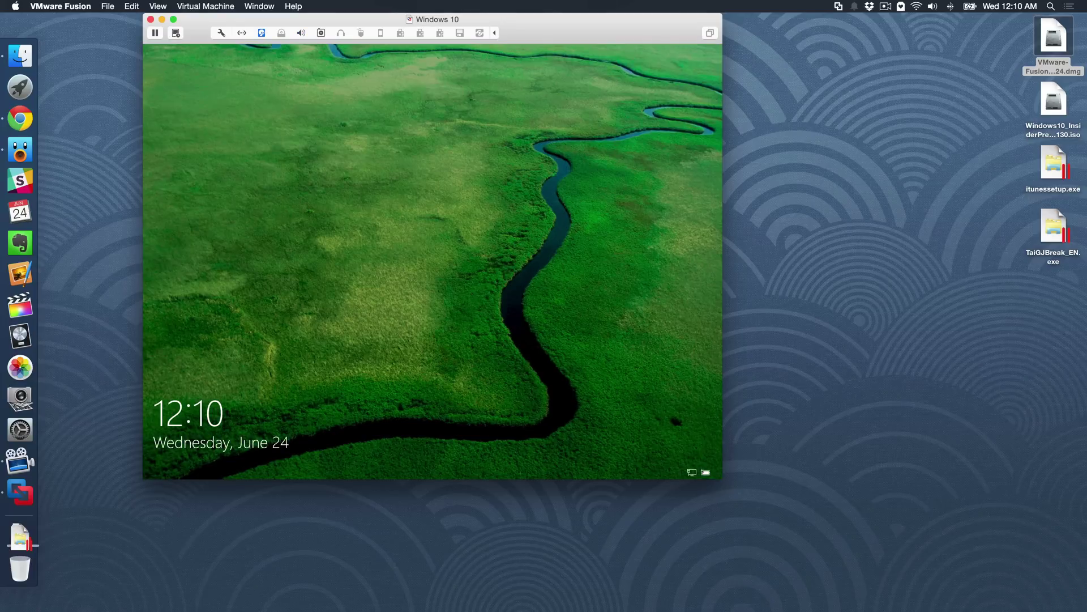
# Dismiss the Windows lock screen and sign back in.
pyautogui.click(400, 267)
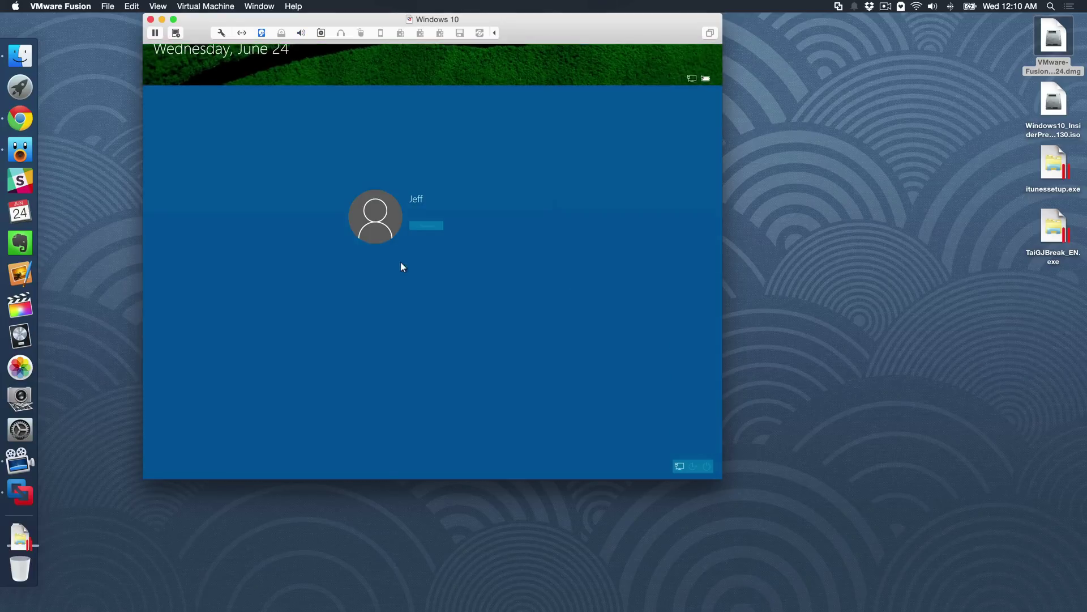
pyautogui.click(421, 225)
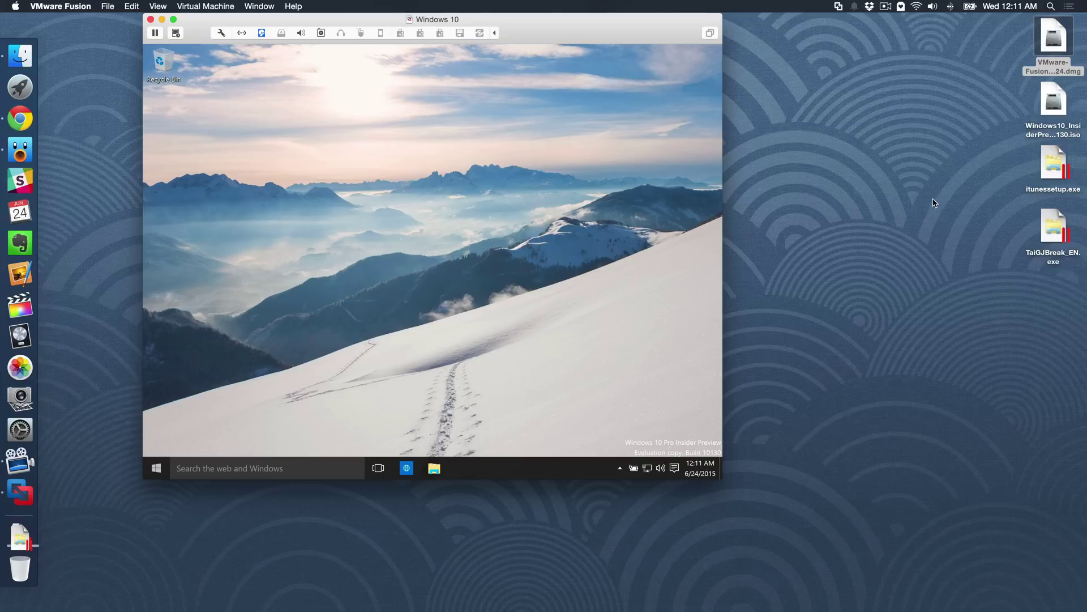
# Copy itunessetup.exe and TaiGJBreak_EN.exe from the Mac desktop onto the Windows 10 desktop by dragging.
pyautogui.moveTo(1013, 158); pyautogui.dragTo(1070, 275)
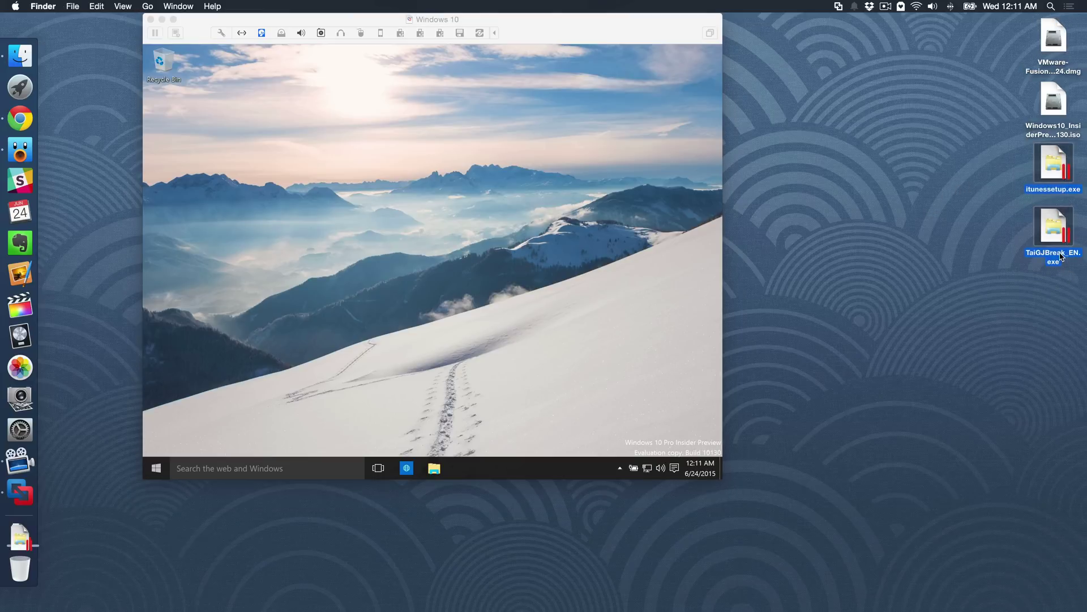
pyautogui.moveTo(1056, 226); pyautogui.dragTo(353, 259)
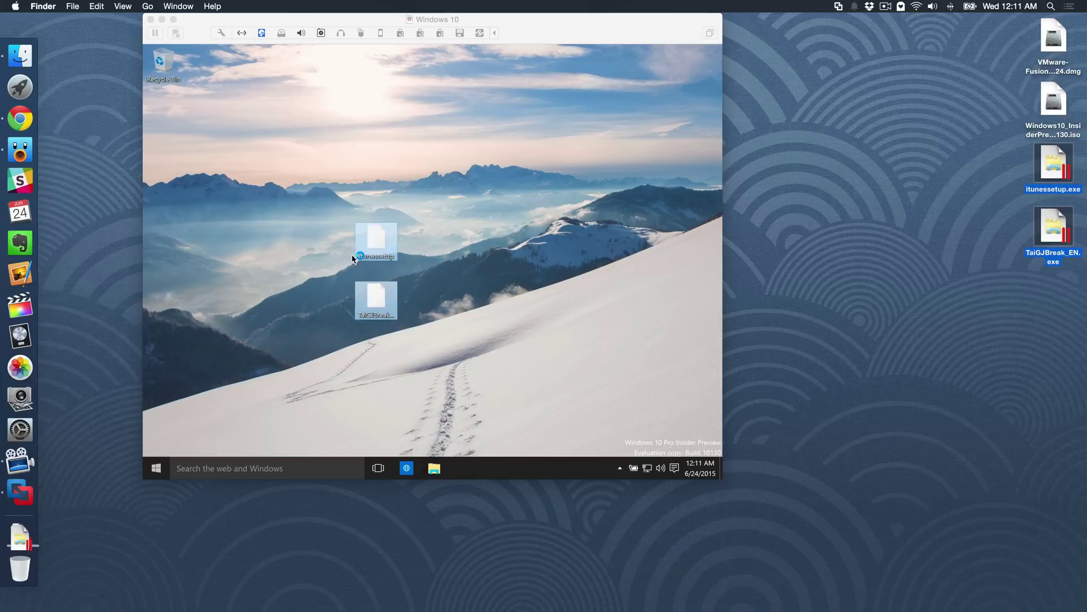
pyautogui.click(353, 259)
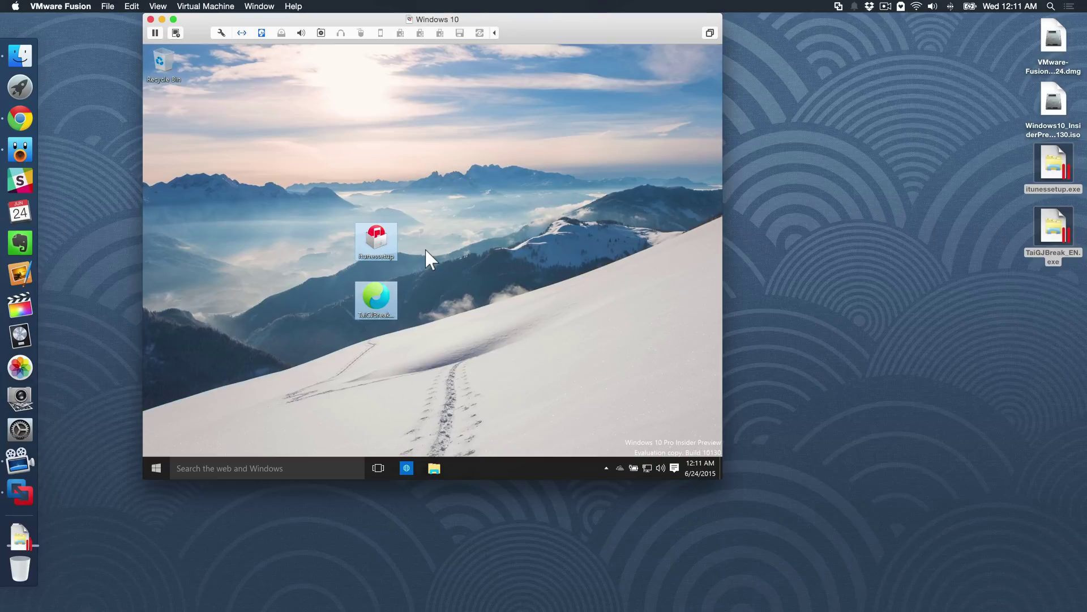
# Run itunessetup from the Windows desktop, start the iTunes installation, and approve the permission prompt.
pyautogui.click(426, 251)
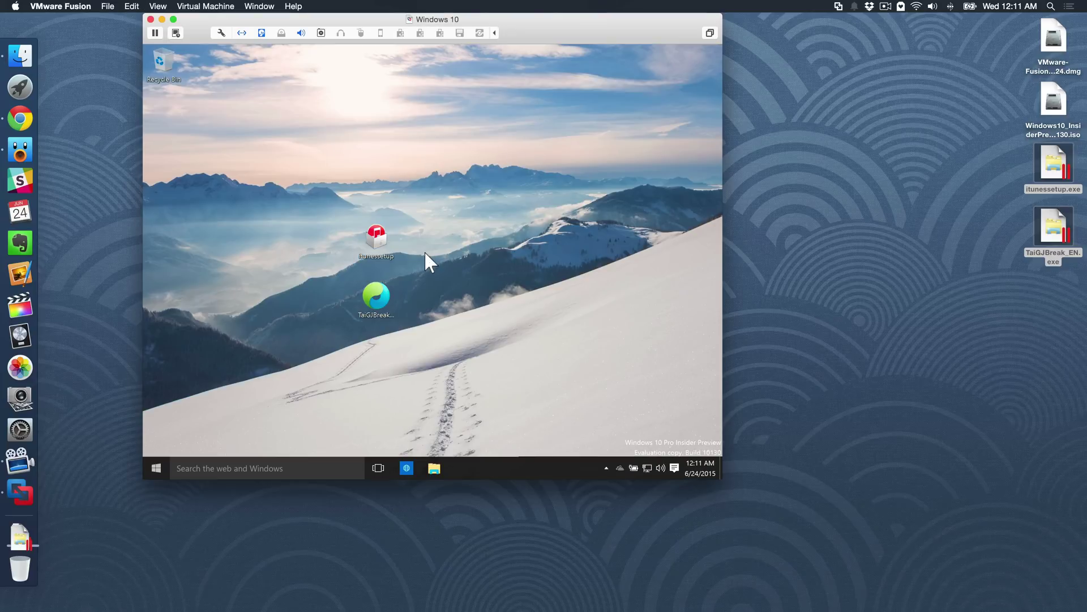
pyautogui.doubleClick(375, 234)
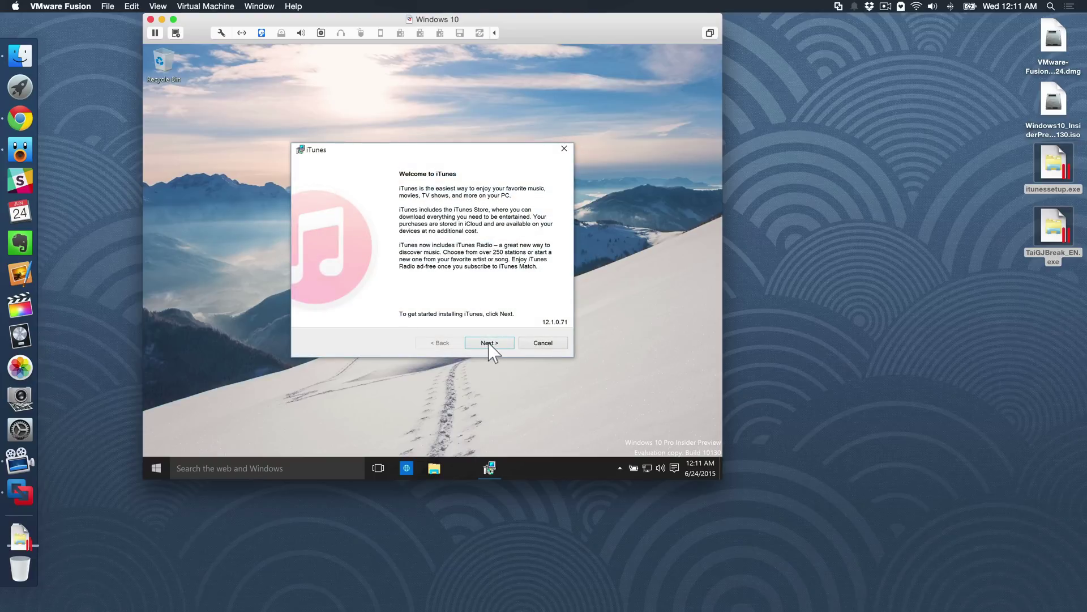
pyautogui.click(485, 340)
pyautogui.click(484, 341)
pyautogui.click(484, 281)
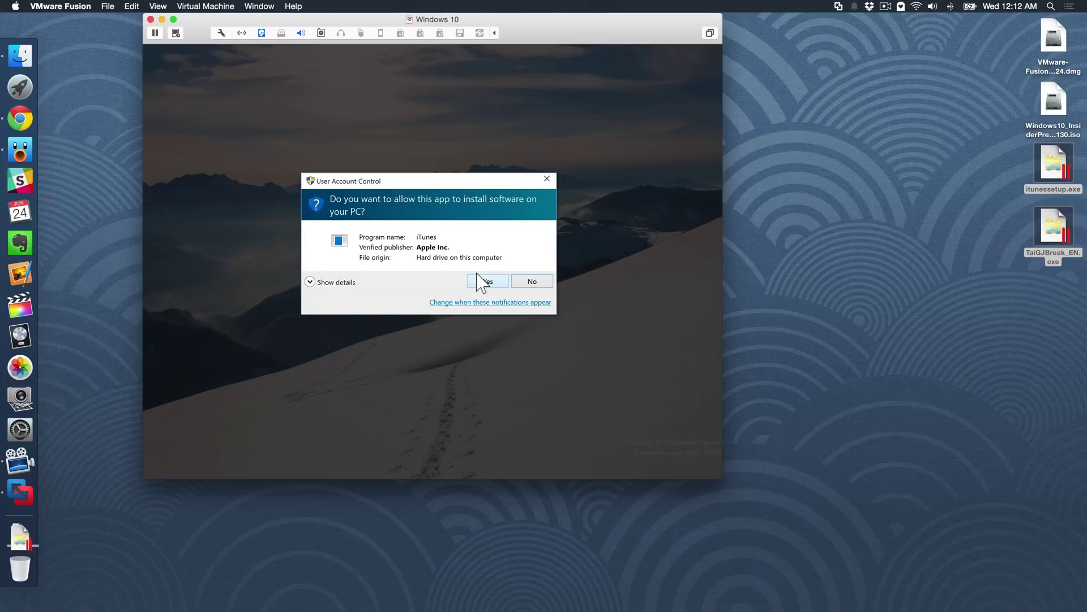
# Allow the iTunes install to complete, finish the installer, and accept the iTunes license agreement.
pyautogui.click(480, 282)
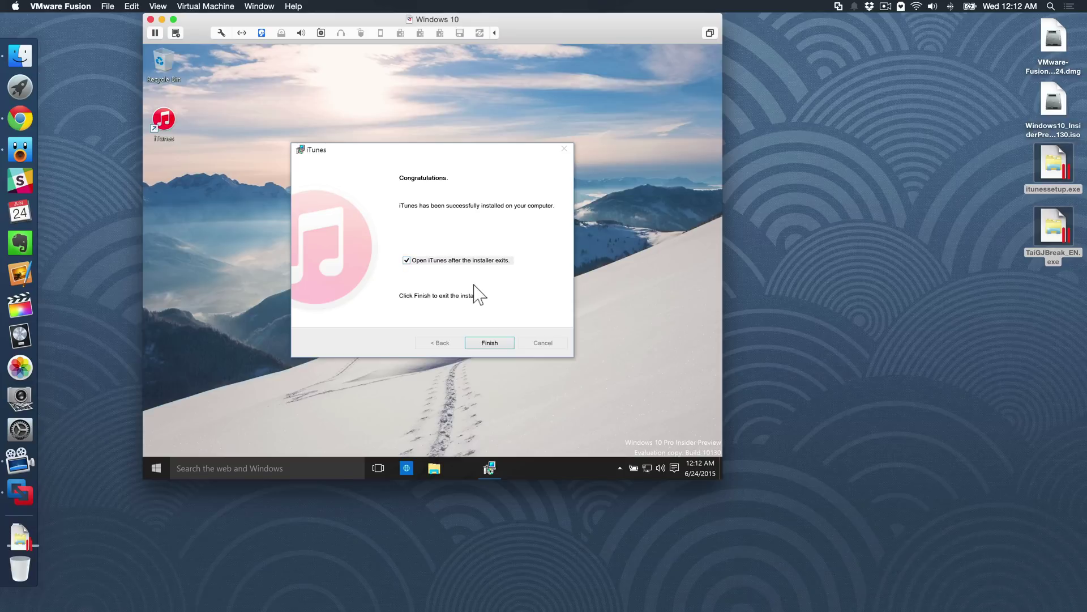
pyautogui.click(484, 342)
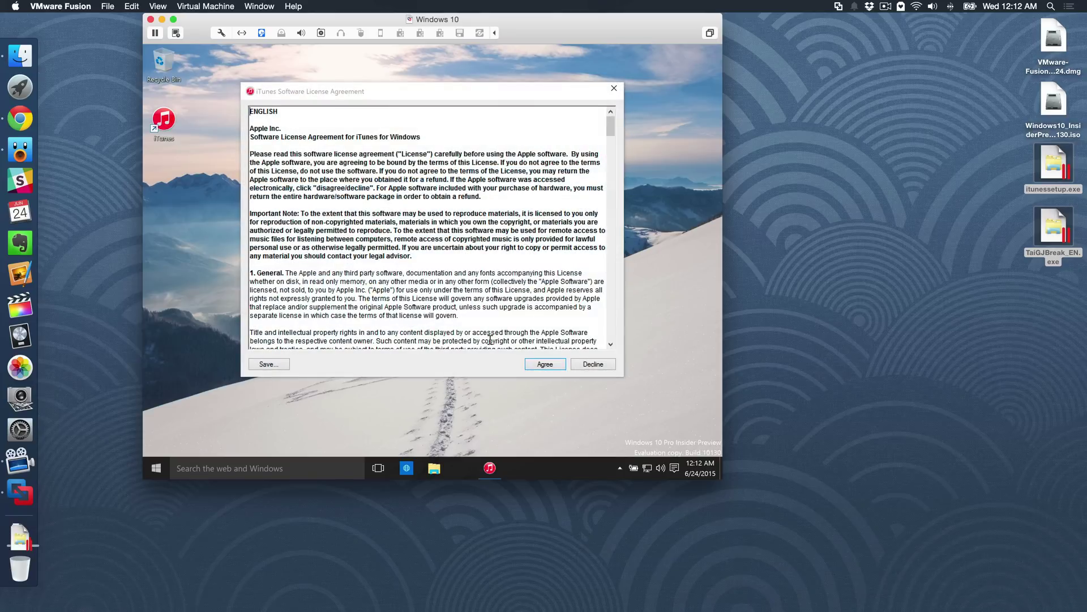
pyautogui.click(532, 364)
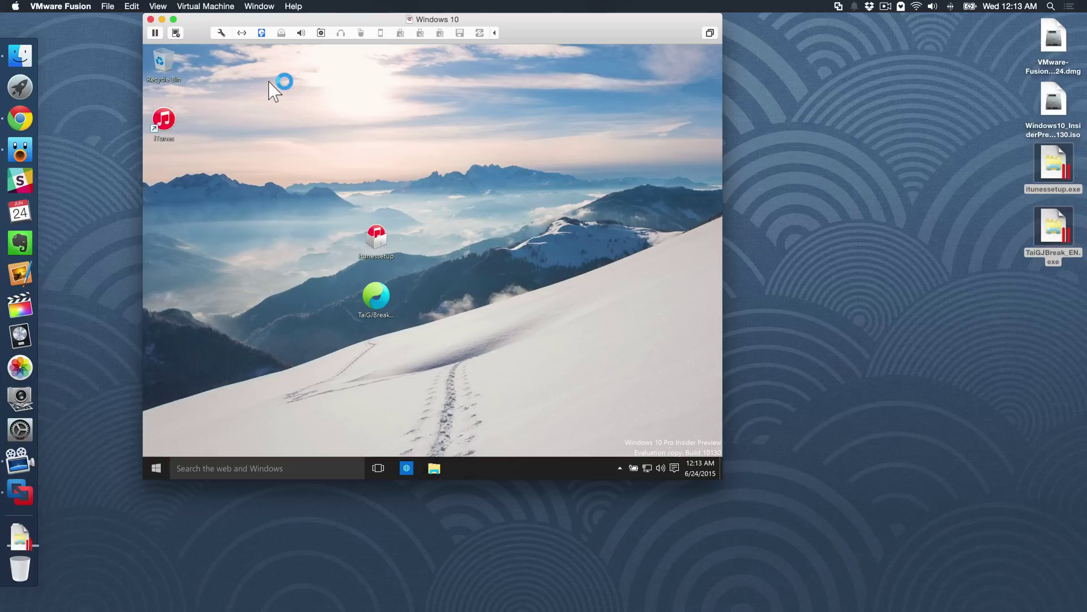
# Connect the Apple iPhone to the Windows VM via USB & Bluetooth and trust this computer.
pyautogui.click(216, 7)
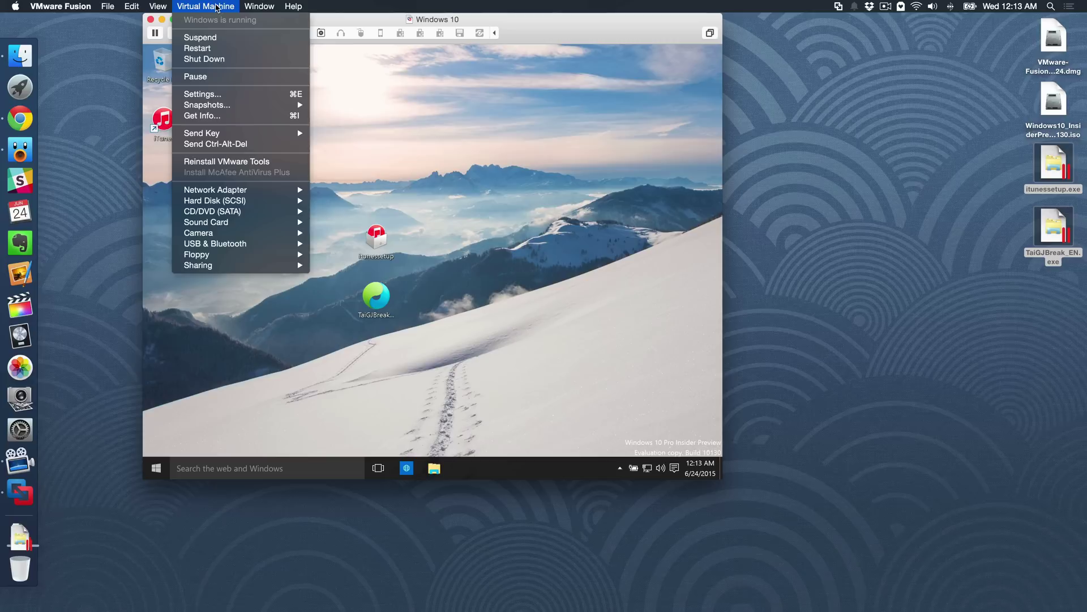
pyautogui.moveTo(251, 250)
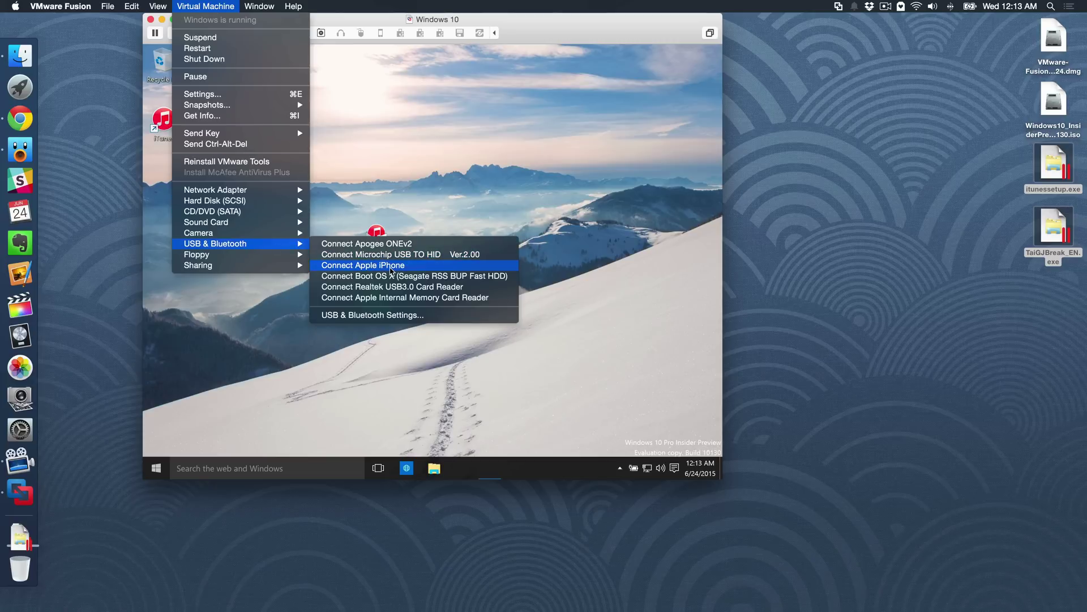
pyautogui.click(385, 266)
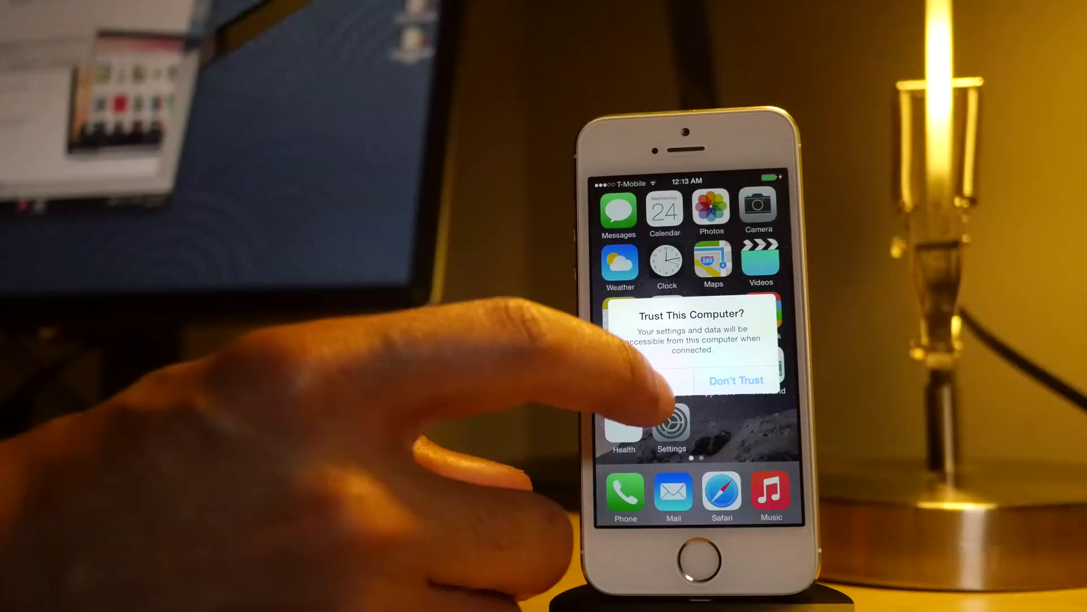
pyautogui.click(651, 380)
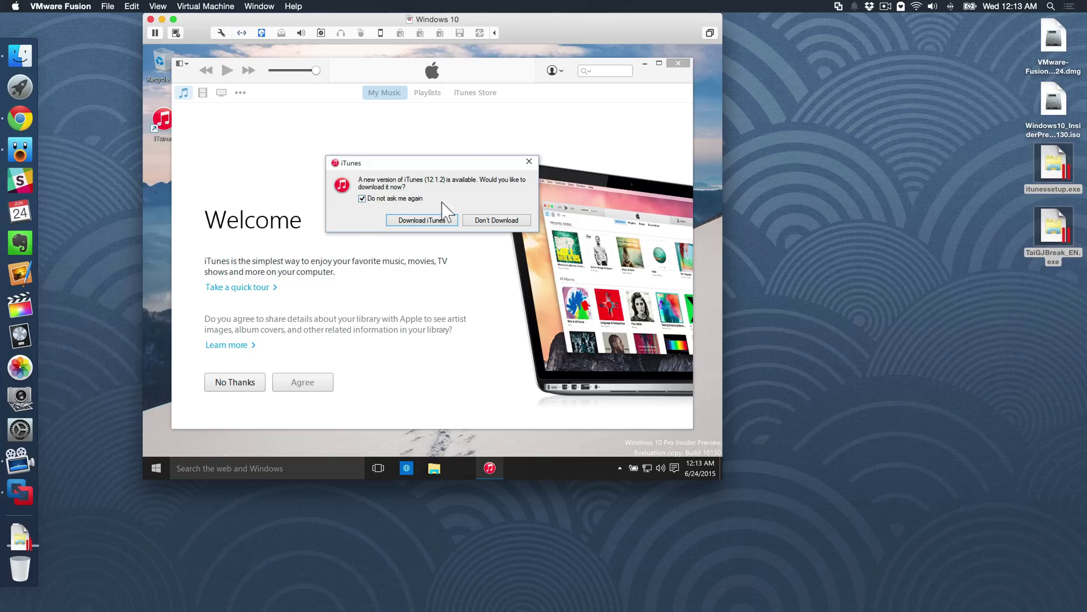
# Decline the iTunes update and library sharing, allow iPhone access, then close iTunes.
pyautogui.click(479, 220)
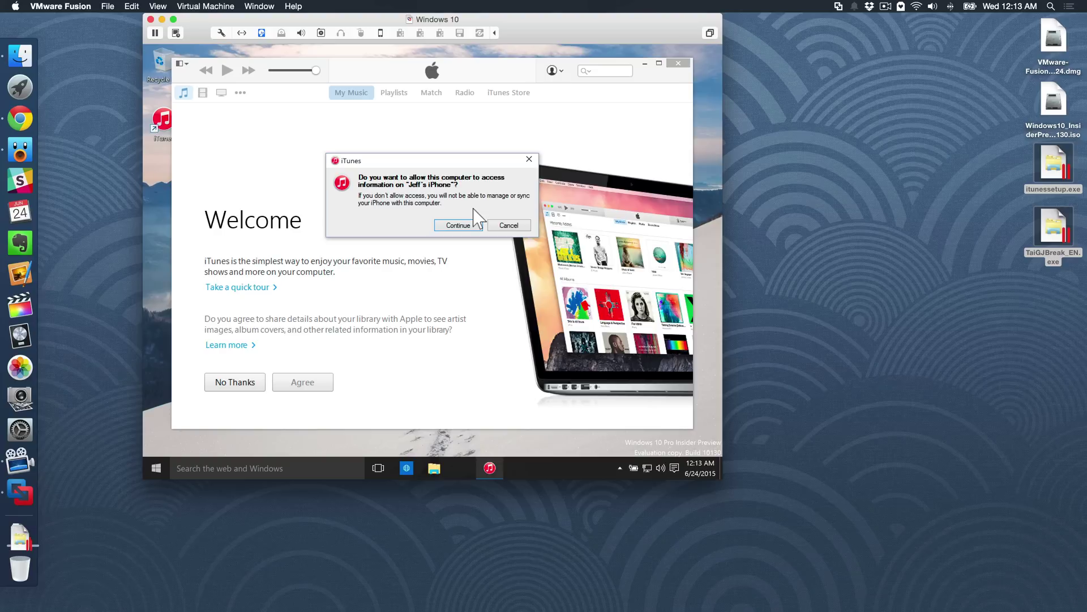
pyautogui.click(458, 225)
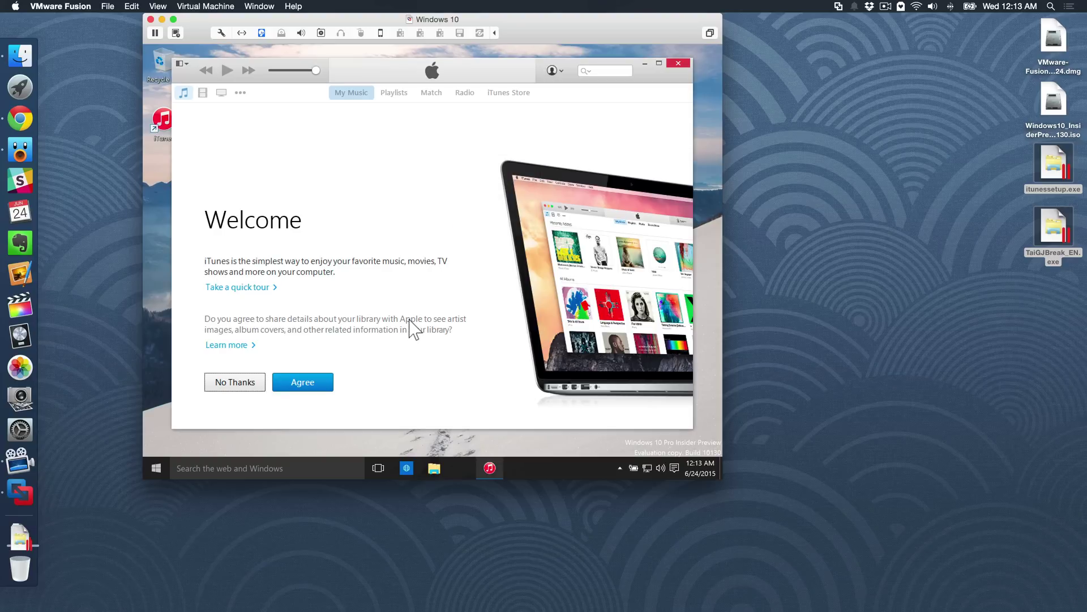
pyautogui.click(234, 382)
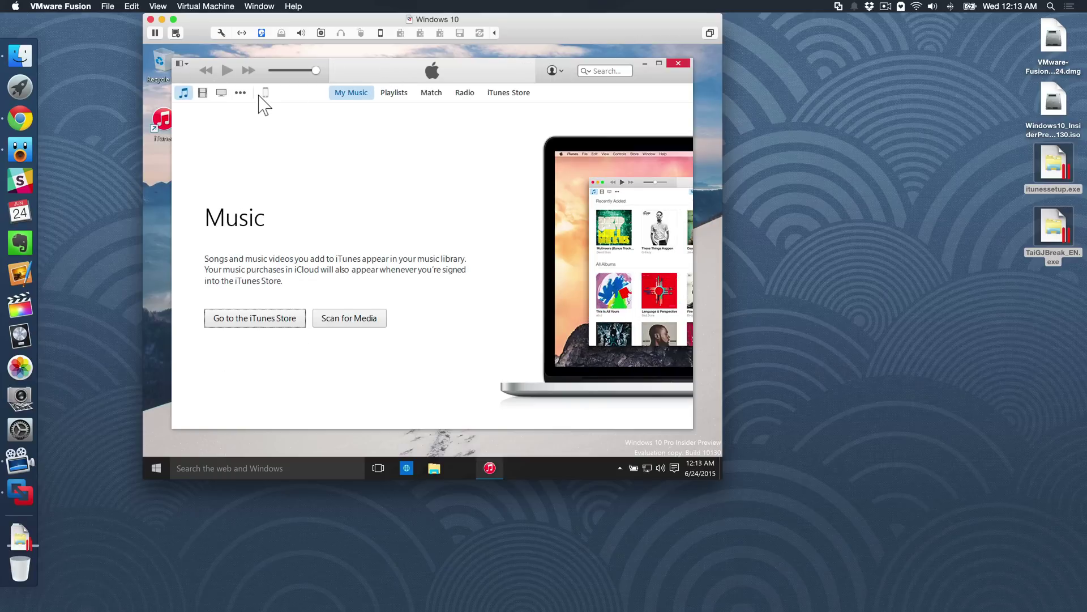
pyautogui.moveTo(254, 87)
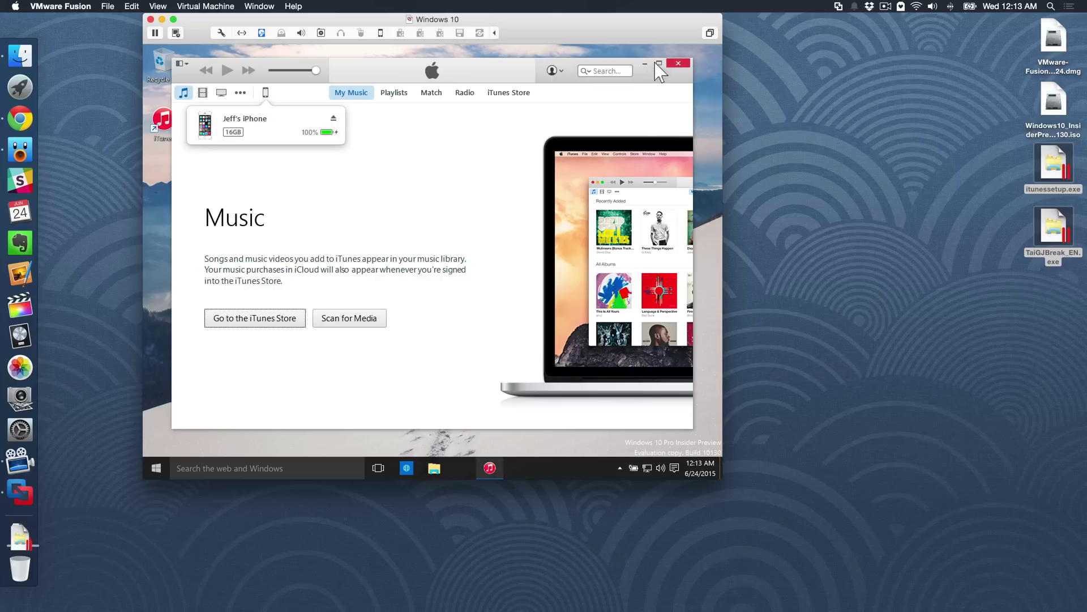
pyautogui.click(678, 62)
pyautogui.click(678, 63)
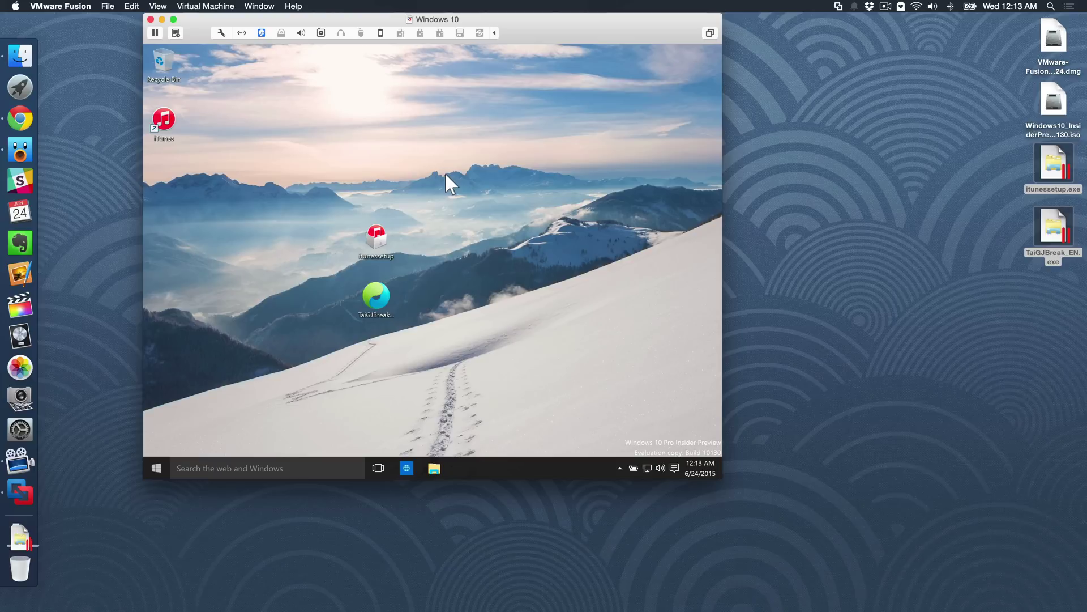
# Launch TaiGJBreak and untick 3K Assistant so only Cydia 1.1.16 will install.
pyautogui.click(359, 284)
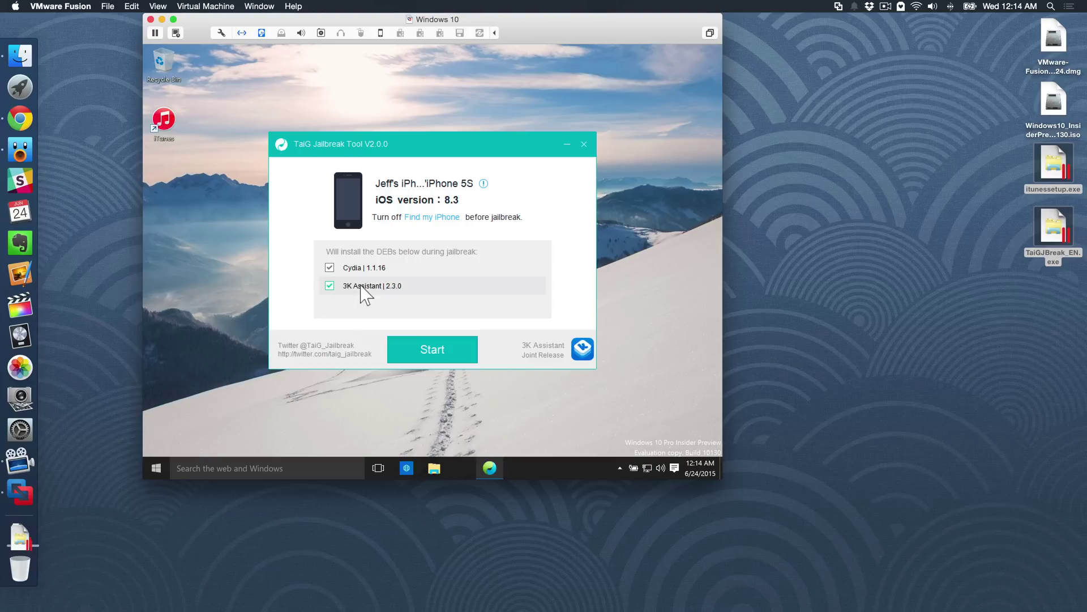
pyautogui.click(329, 283)
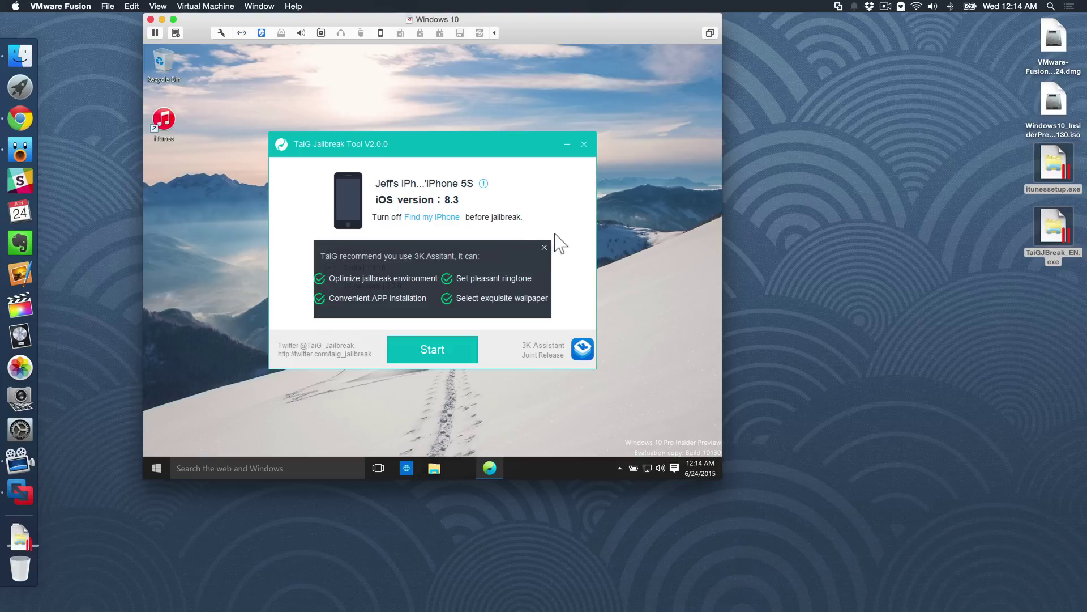
pyautogui.click(544, 247)
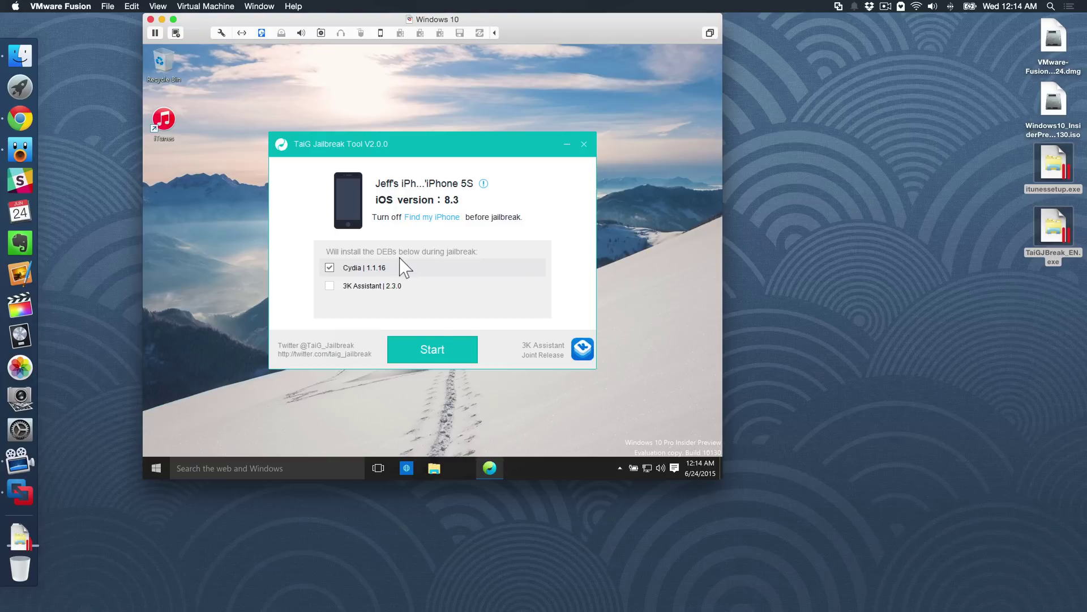
# Start the TaiG jailbreak on the iPhone 5S and wait for 'Jailbreak succeeded!'.
pyautogui.click(440, 339)
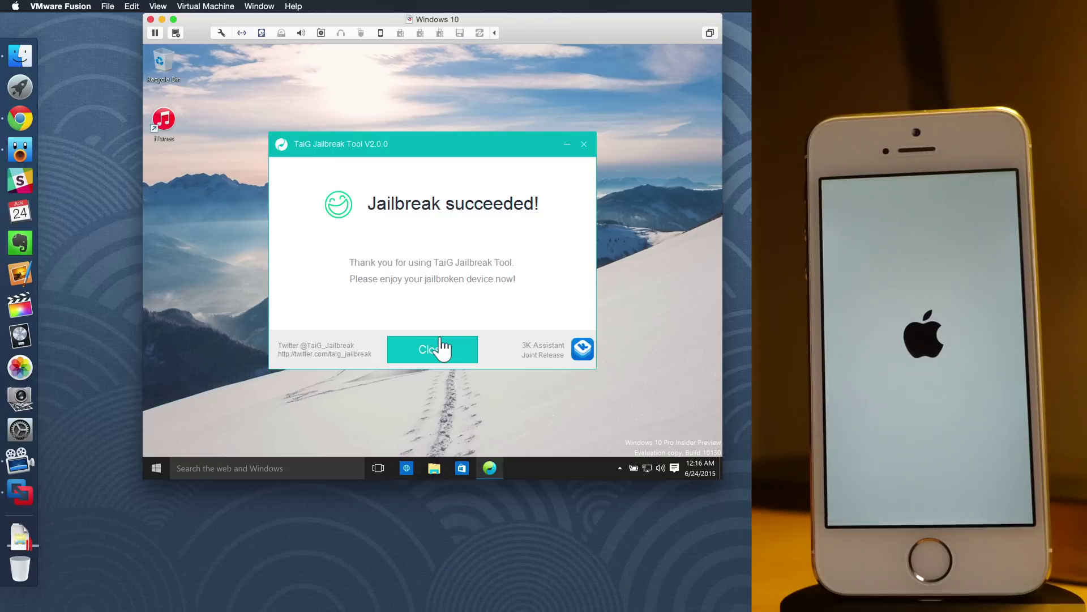
# Close the TaiG tool and shut down the Windows 10 virtual machine.
pyautogui.click(444, 342)
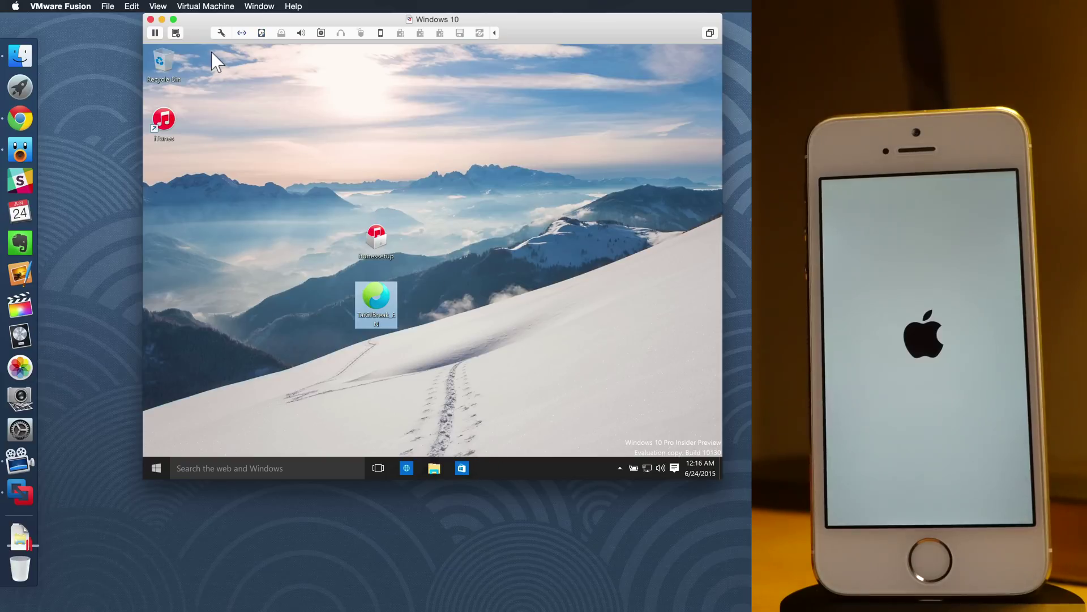
pyautogui.click(207, 5)
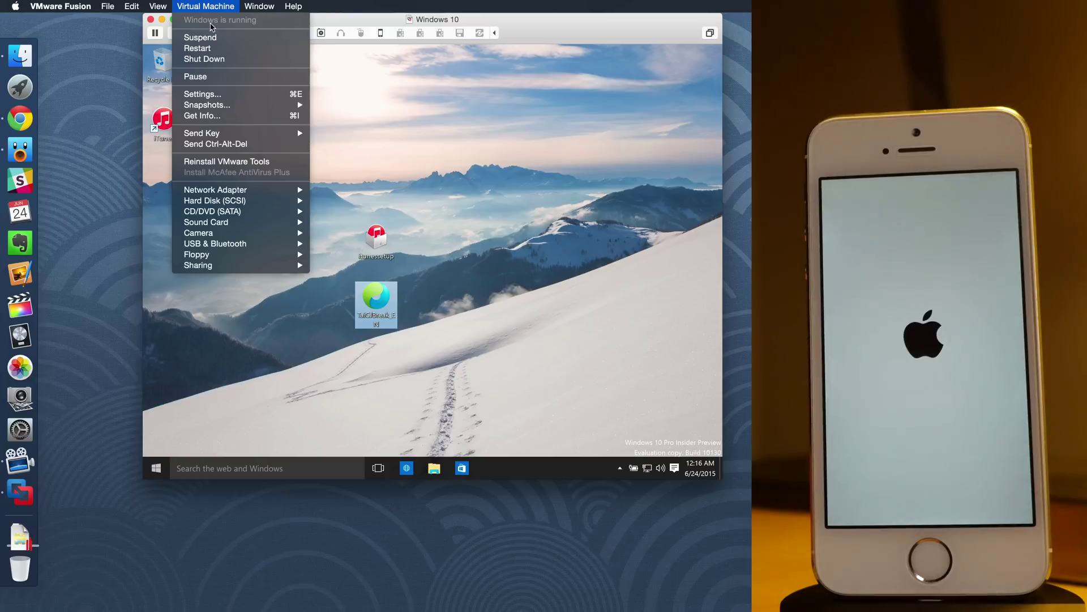
pyautogui.click(210, 58)
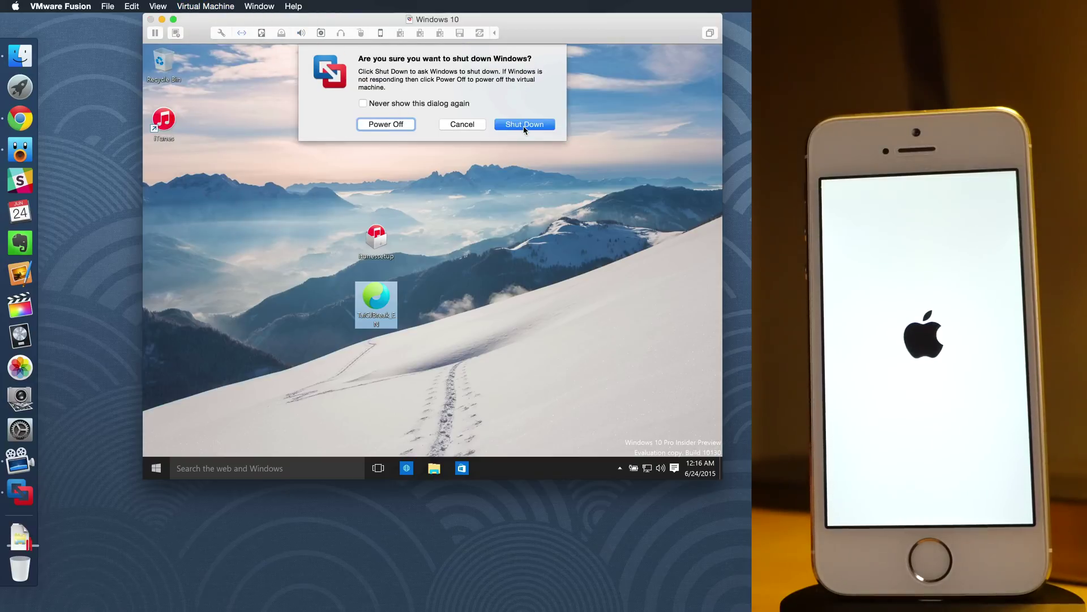
pyautogui.click(524, 124)
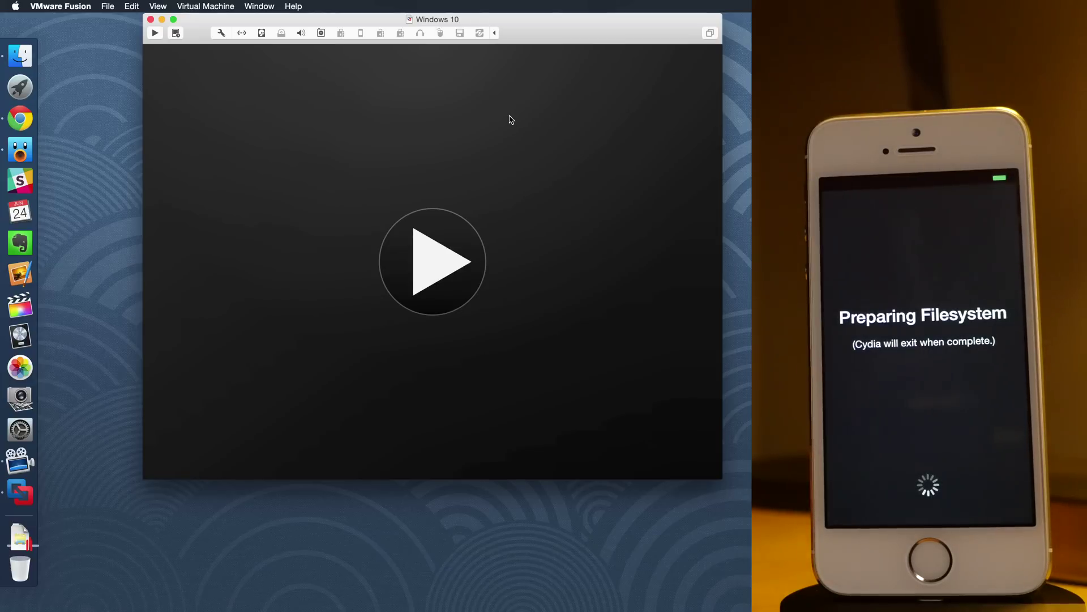
# Close the powered-off VM window and quit VMware Fusion from the Dock.
pyautogui.click(151, 19)
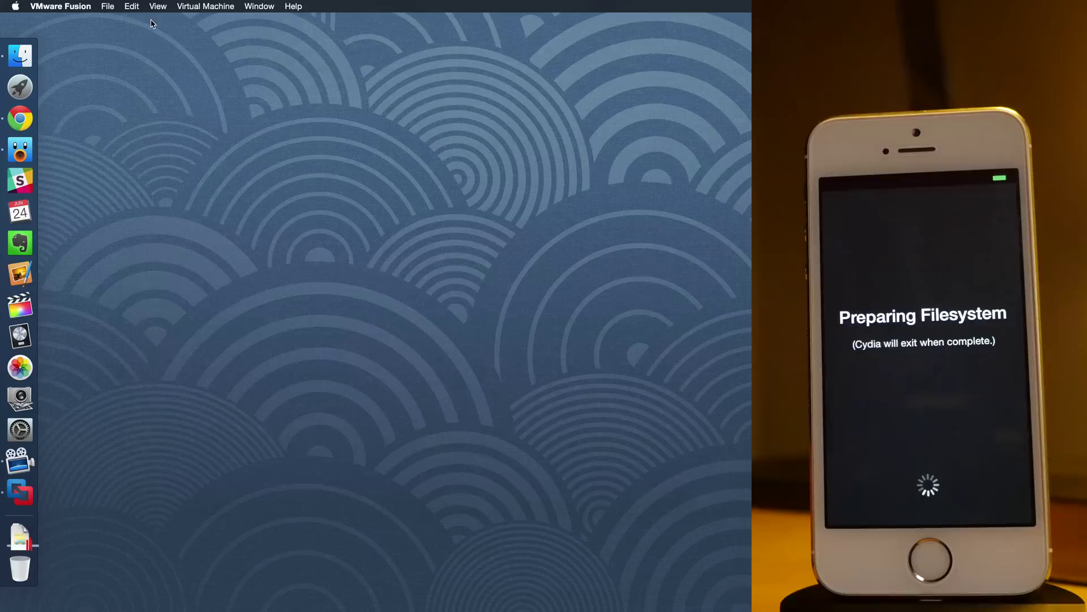
pyautogui.rightClick(20, 492)
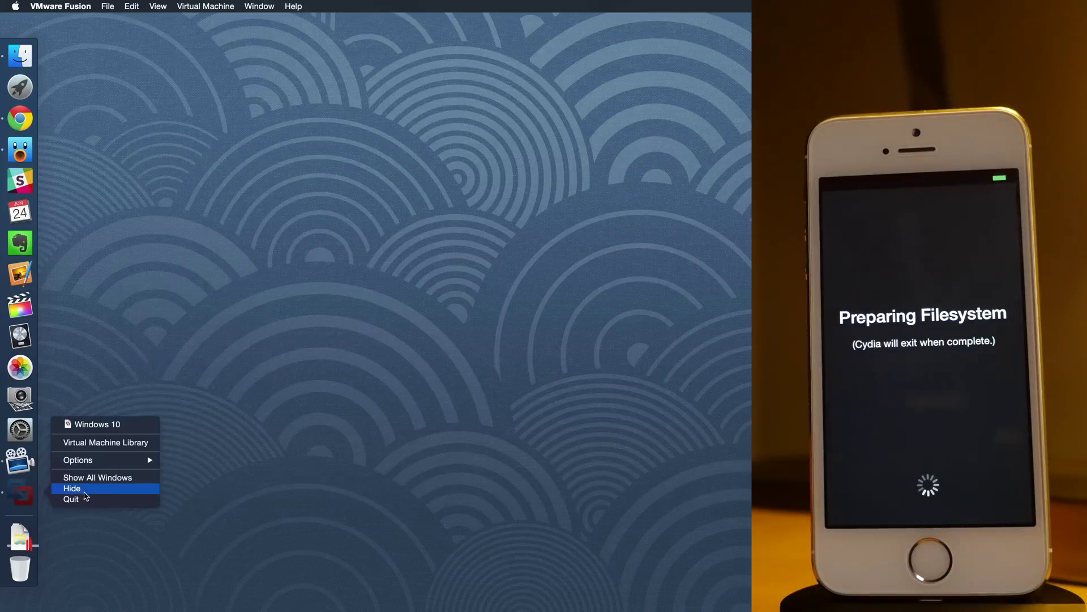
pyautogui.click(85, 499)
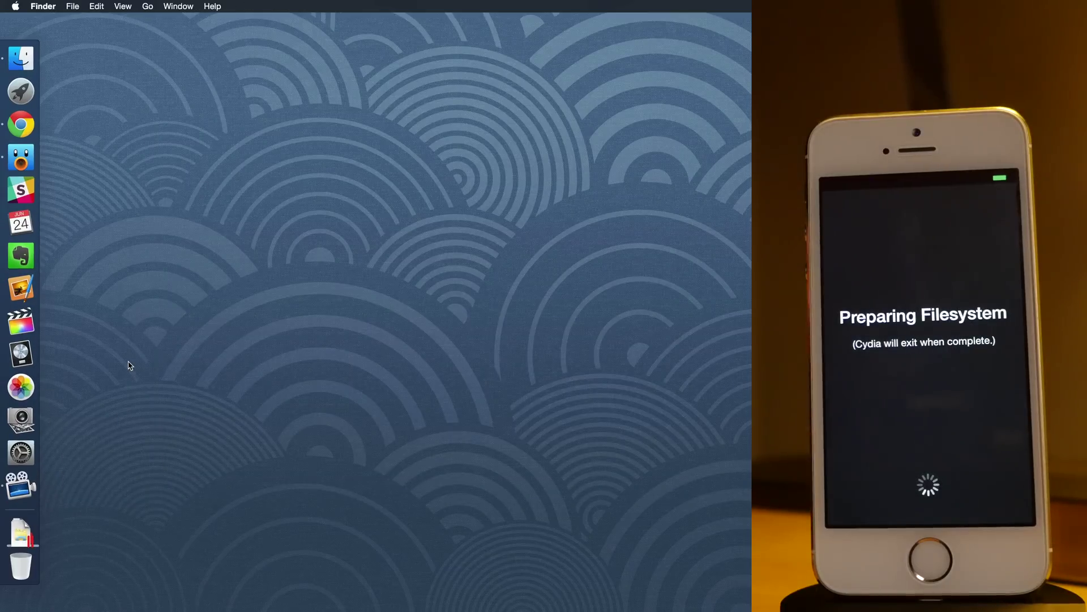